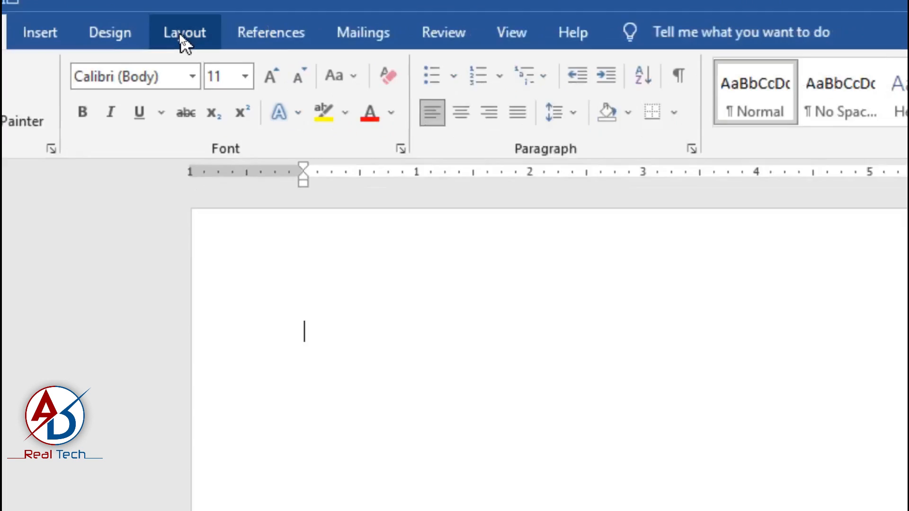
# Apply the Narrow margin preset to the page, with 0.5" on all four sides
pyautogui.click(180, 35)
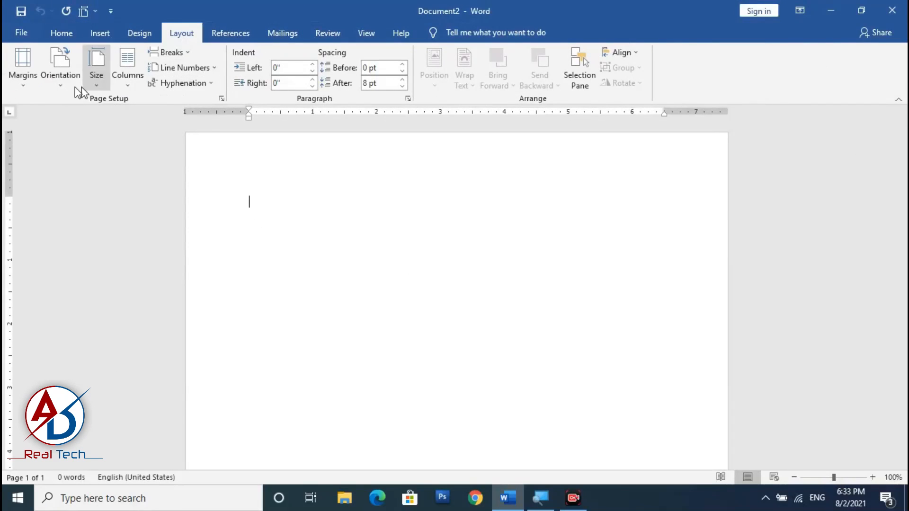
pyautogui.click(94, 84)
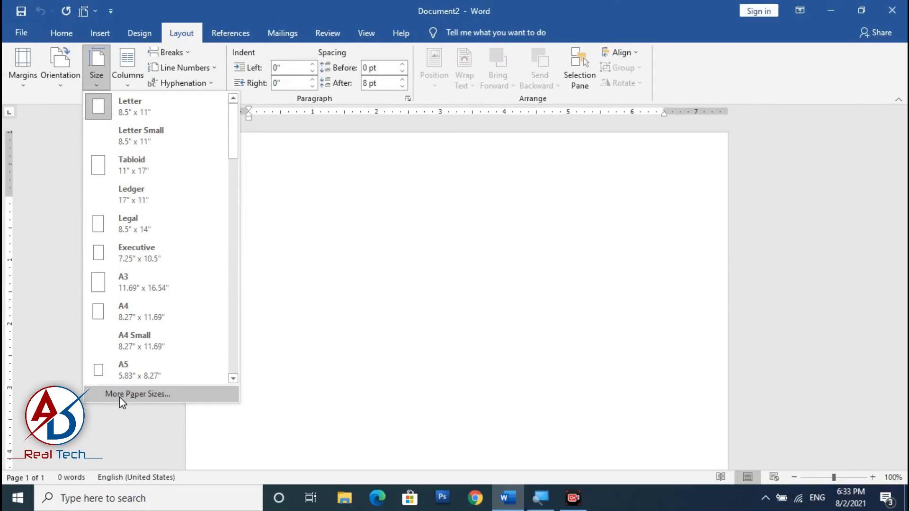
pyautogui.click(23, 76)
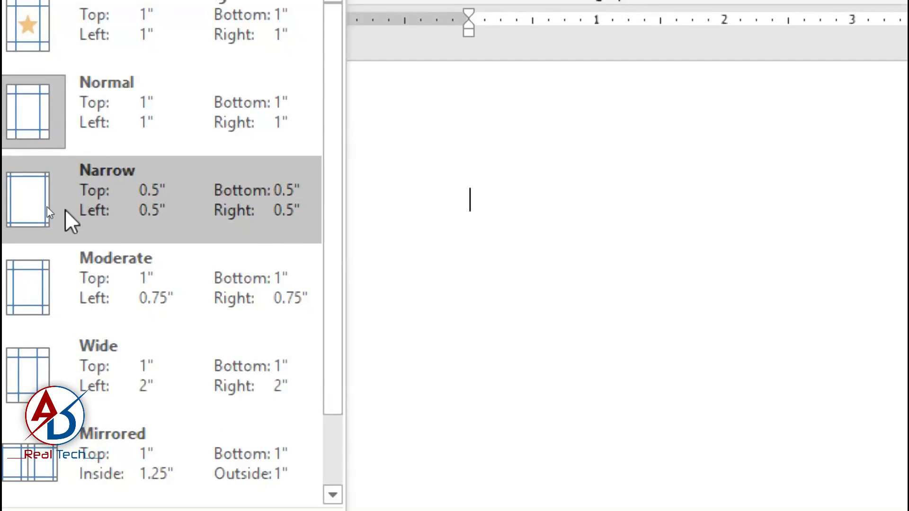
pyautogui.click(30, 204)
# Set a custom paper size 6" wide and 3.2" high for the whole document
pyautogui.click(96, 76)
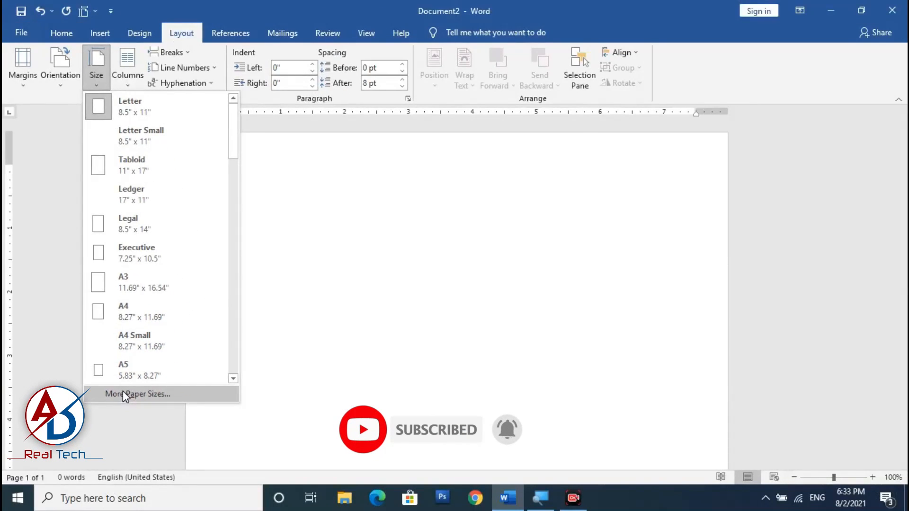
pyautogui.click(123, 393)
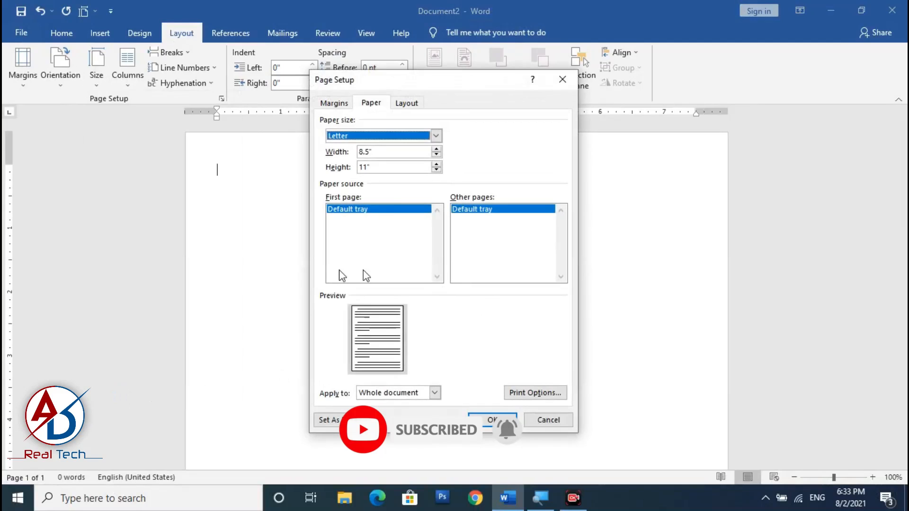
pyautogui.doubleClick(380, 151)
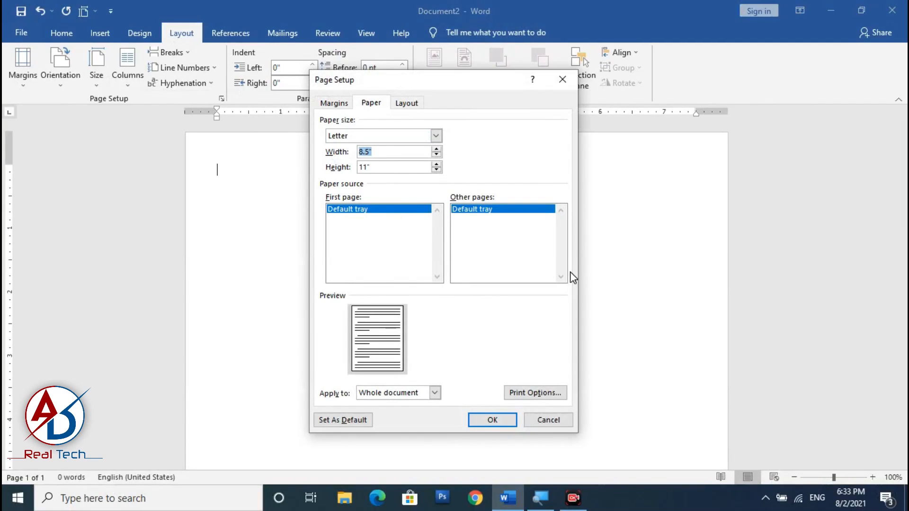
pyautogui.write('6')
pyautogui.press('Tab')
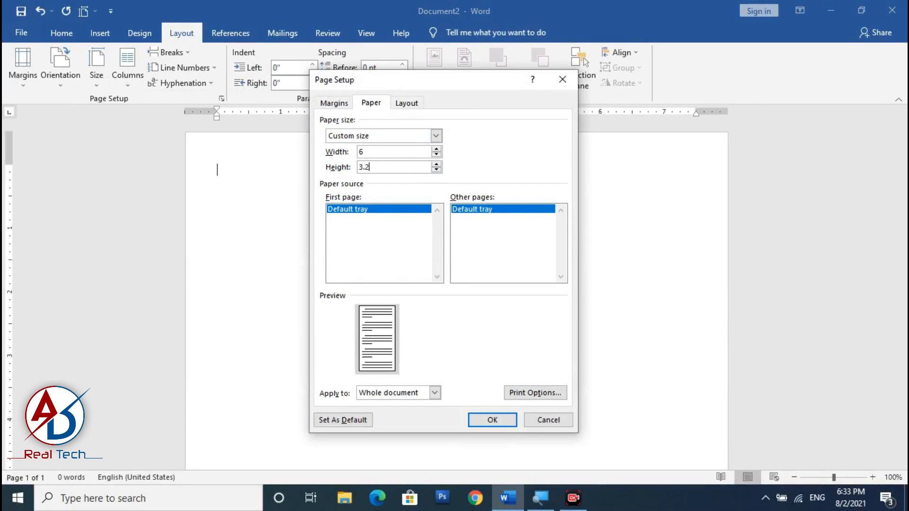
pyautogui.click(409, 152)
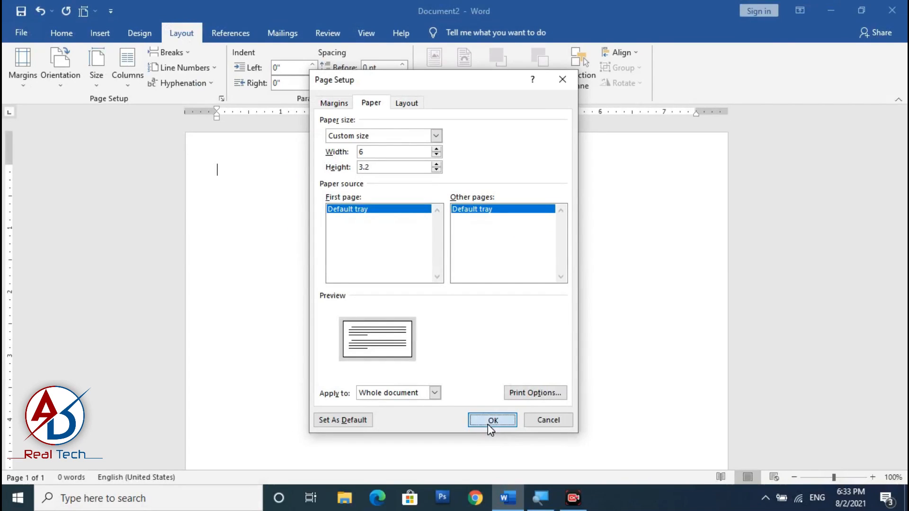
pyautogui.click(487, 425)
# Draw a rectangle over the whole page, about 5.97" wide and 3.18" high, and remove its outline
pyautogui.scroll(2, 473, 280)
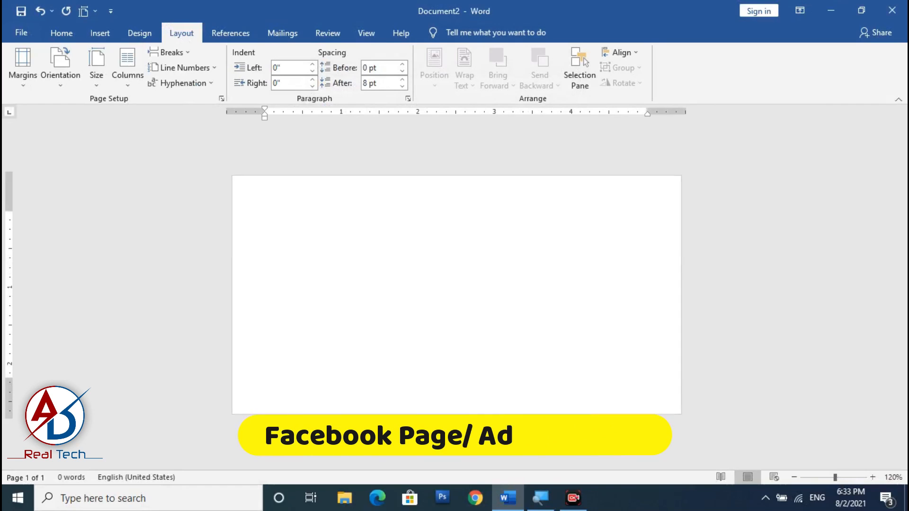
pyautogui.scroll(-2, 473, 279)
pyautogui.scroll(2, 533, 270)
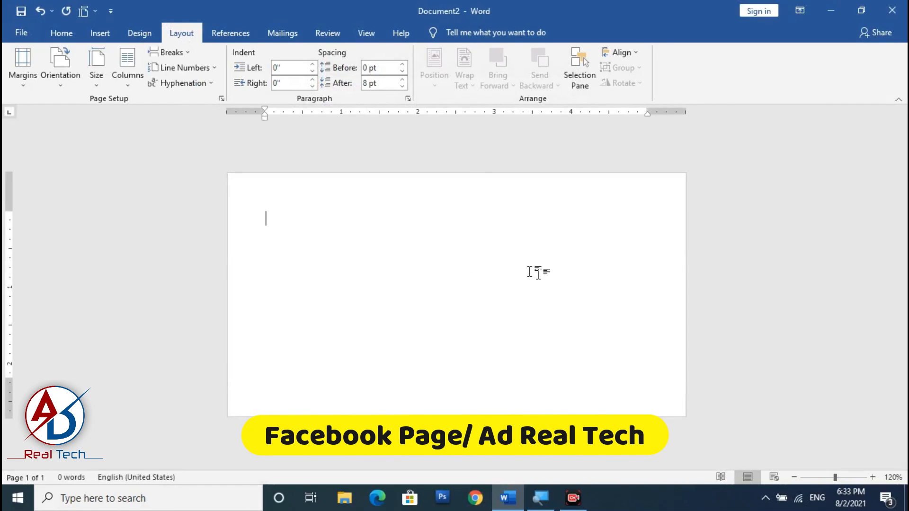
pyautogui.click(100, 35)
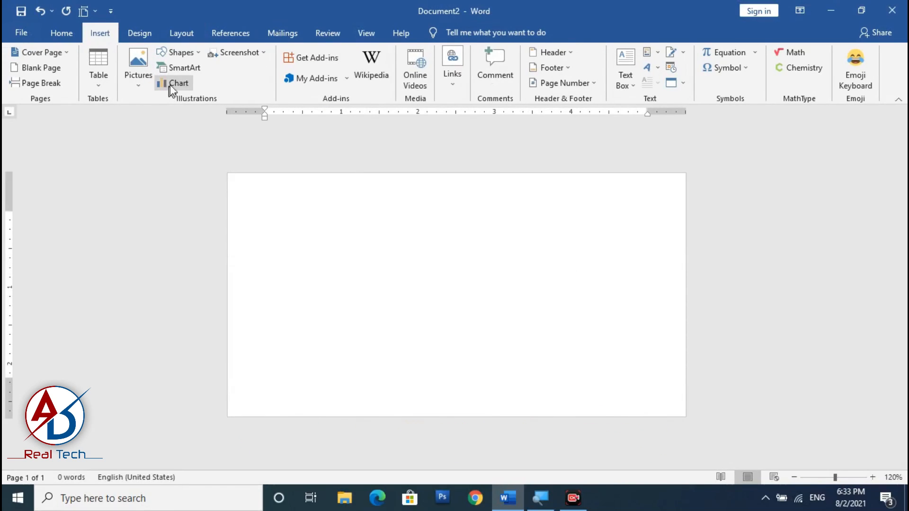
pyautogui.click(179, 55)
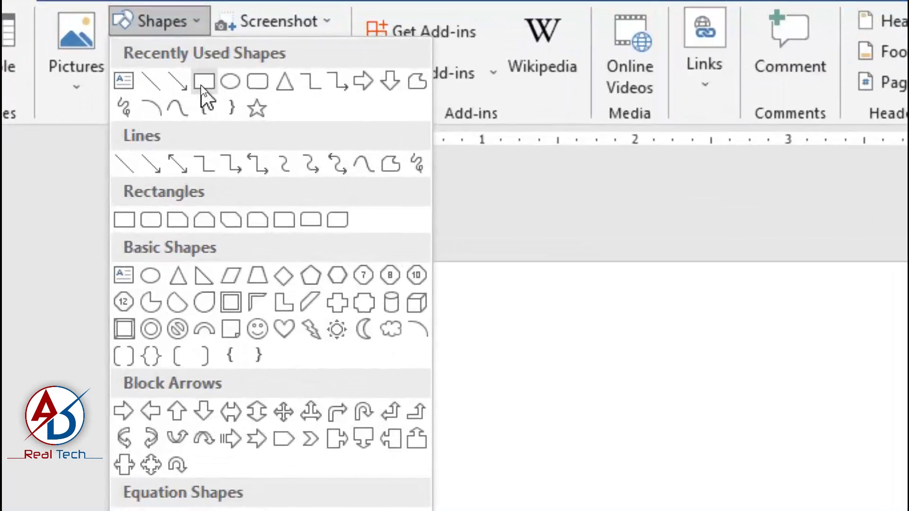
pyautogui.click(201, 84)
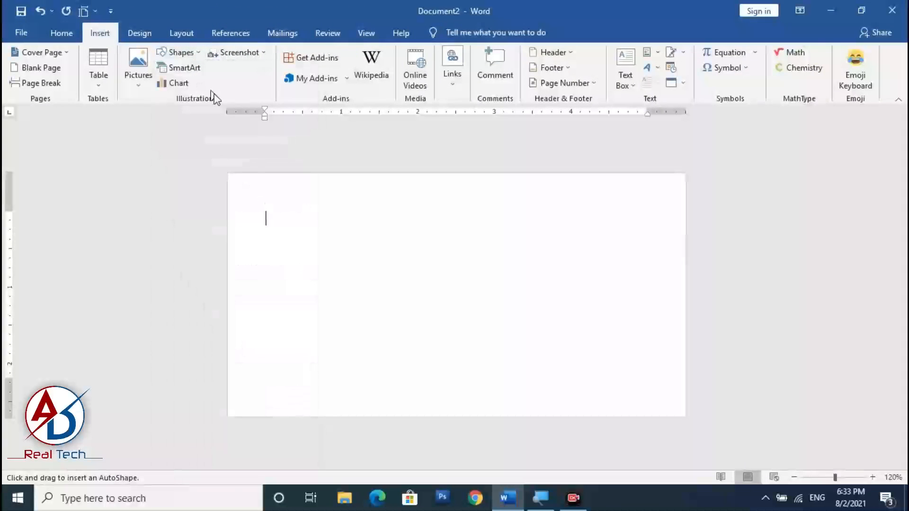
pyautogui.moveTo(228, 173); pyautogui.dragTo(686, 416)
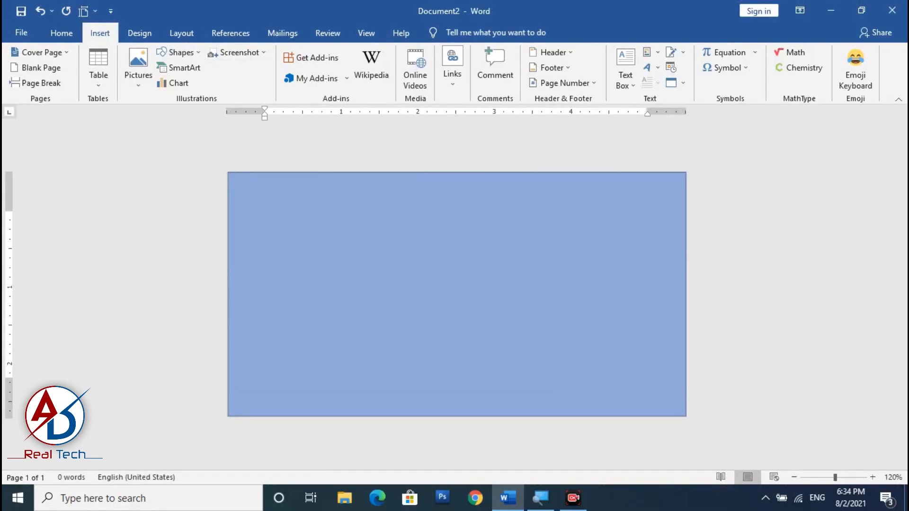
pyautogui.click(299, 68)
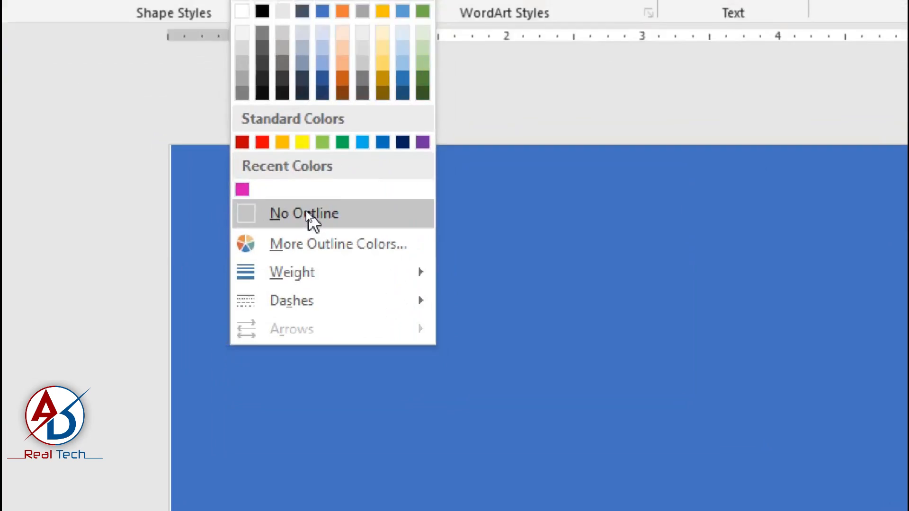
pyautogui.click(306, 213)
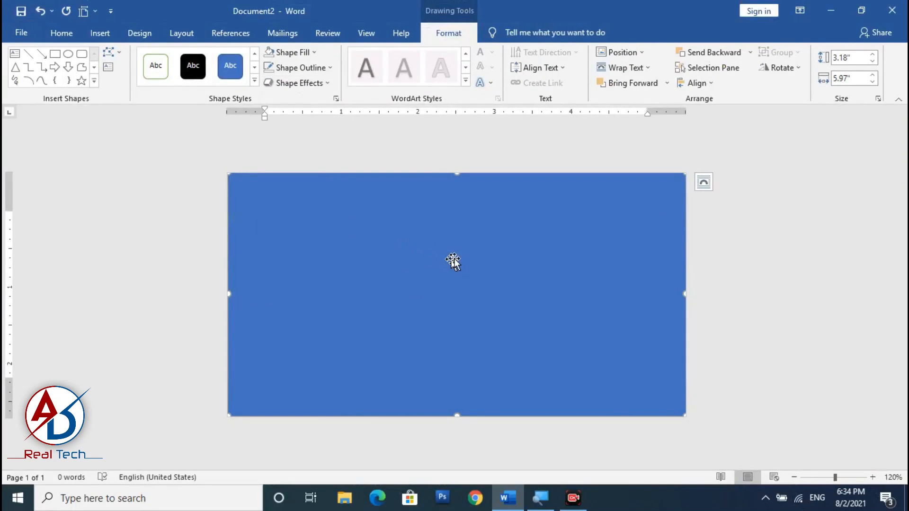
# Give the rectangle a gradient fill, moving the pink stop to 99% and recolouring it light blue
pyautogui.rightClick(460, 257)
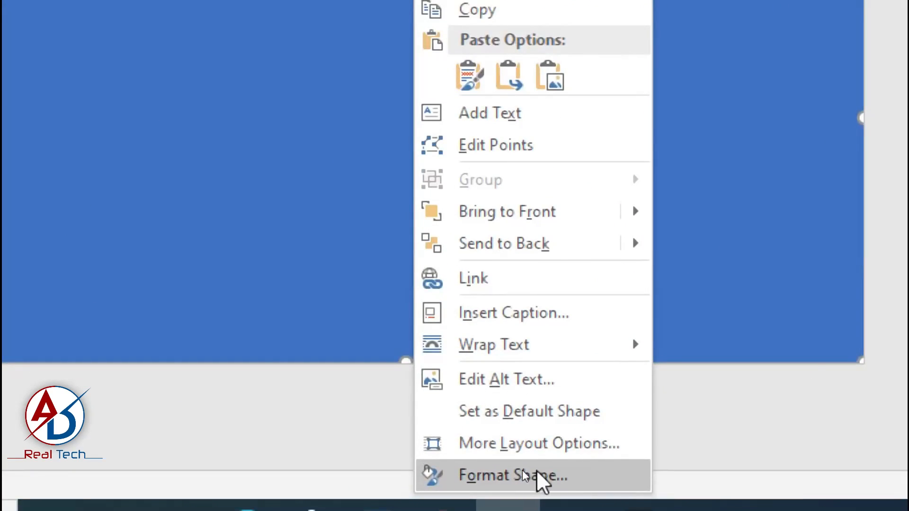
pyautogui.click(507, 471)
pyautogui.click(746, 225)
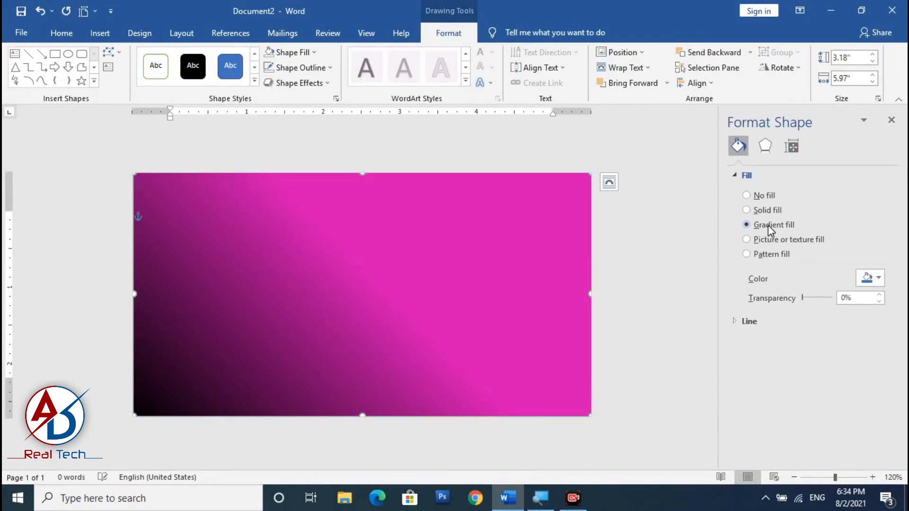
pyautogui.moveTo(800, 373); pyautogui.dragTo(834, 374)
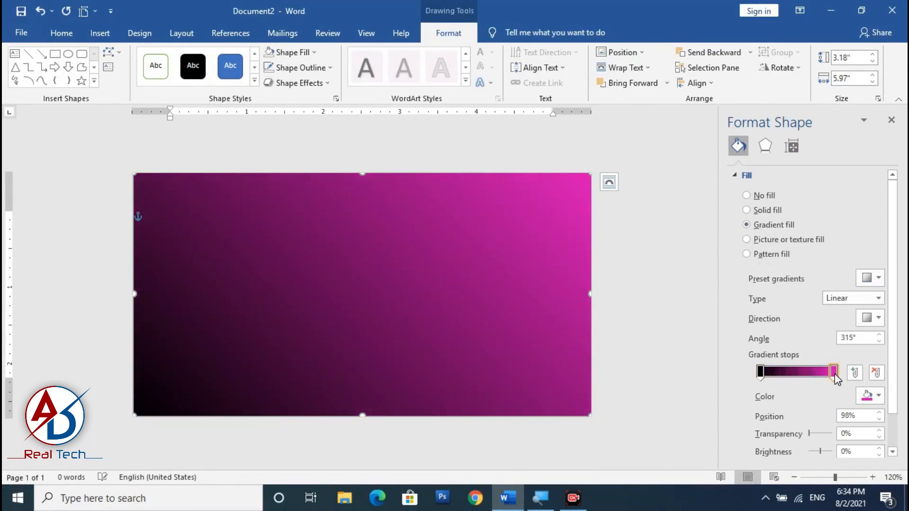
pyautogui.click(878, 396)
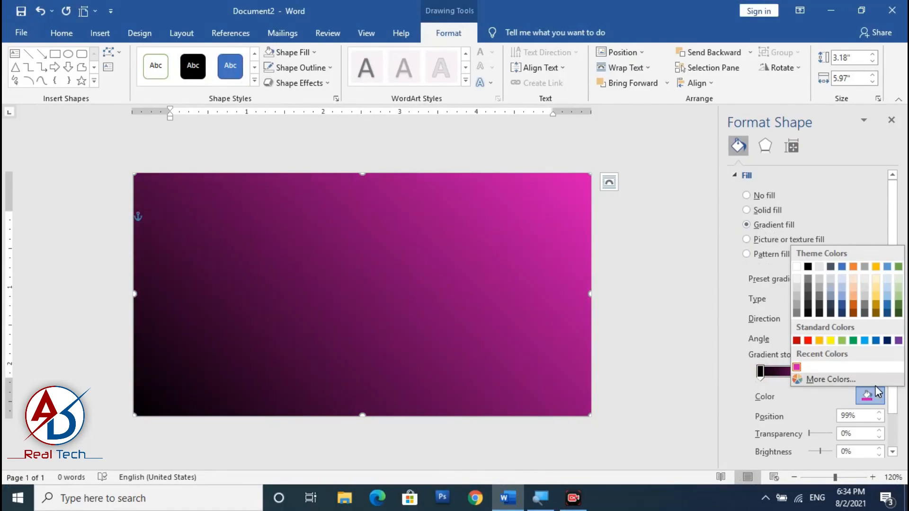
pyautogui.click(864, 341)
# Change the black gradient stop at 0% to yellow and close the shape formatting options
pyautogui.click(761, 372)
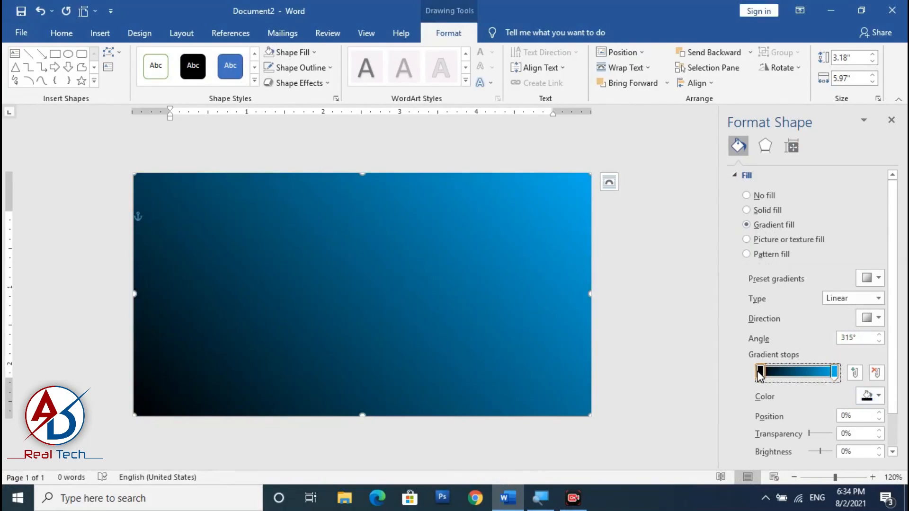
pyautogui.click(878, 395)
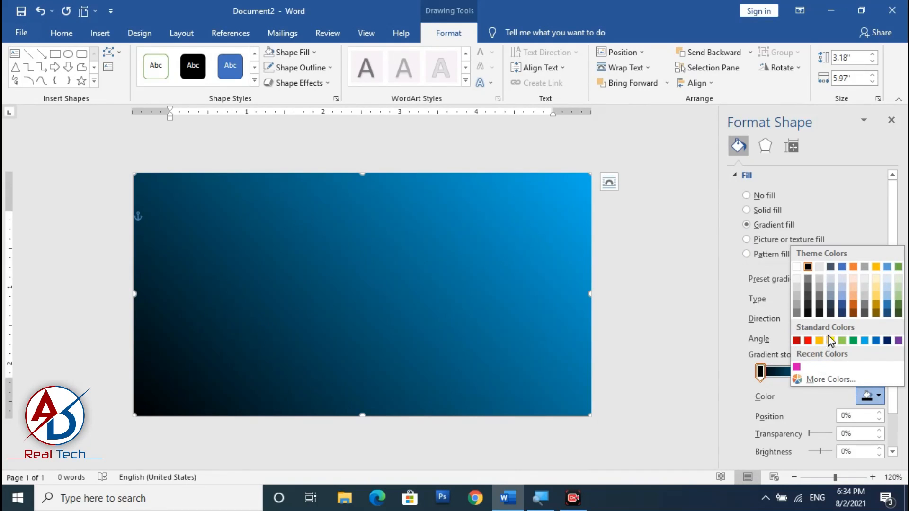
pyautogui.click(831, 341)
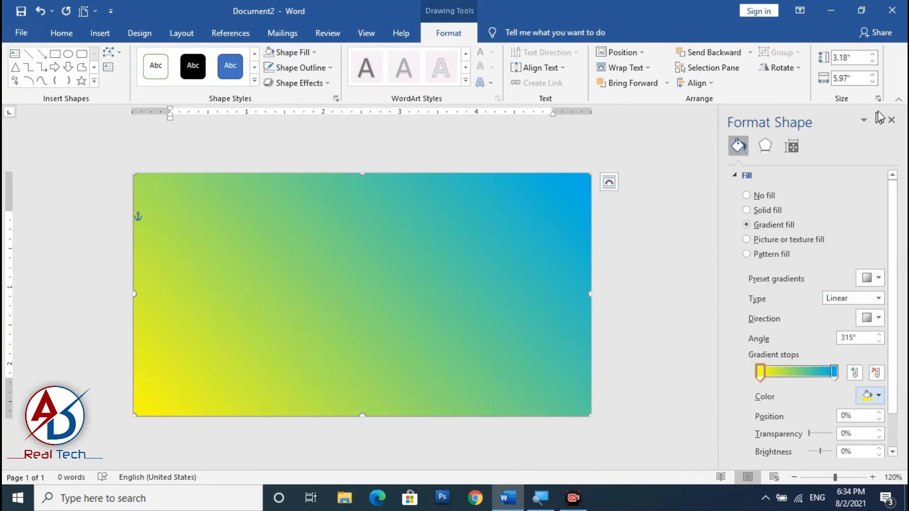
pyautogui.click(892, 121)
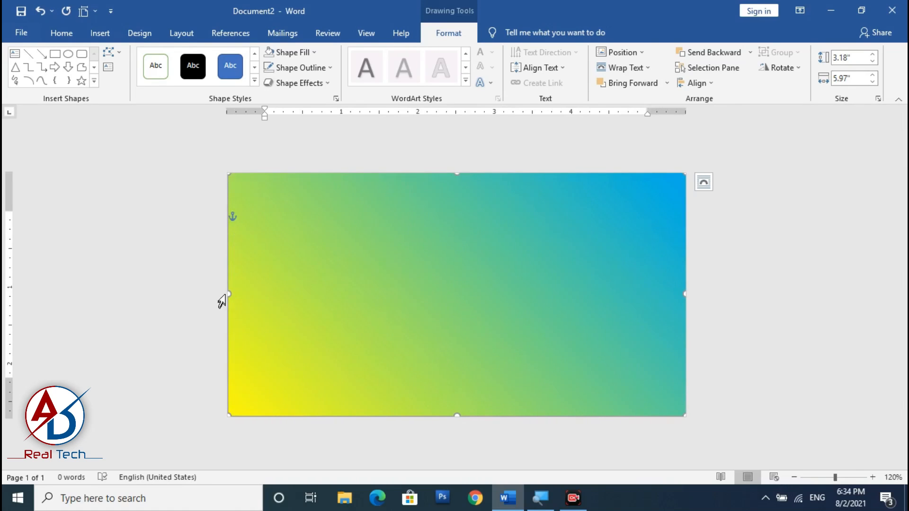
# Stretch the rectangle slightly past the page edges, to about 6.2" wide and 3.26" high, and deselect it
pyautogui.moveTo(227, 291); pyautogui.dragTo(222, 291)
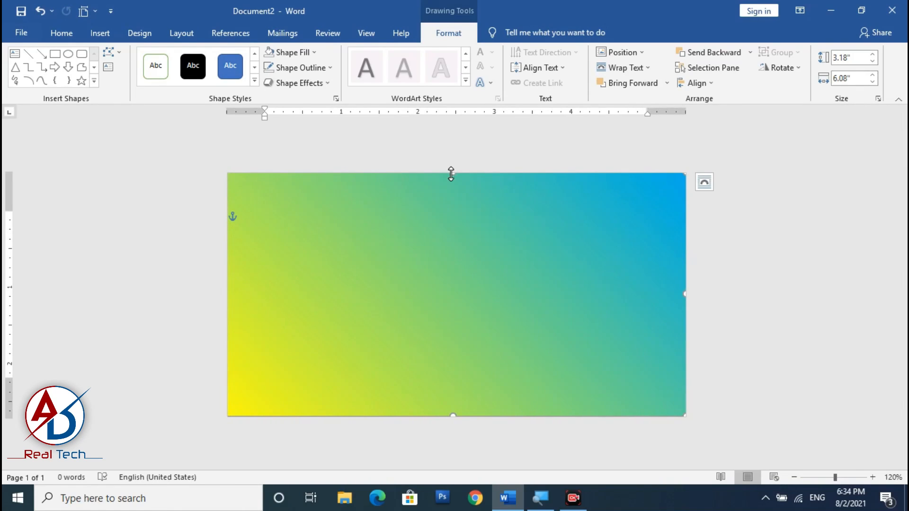
pyautogui.moveTo(451, 174); pyautogui.dragTo(447, 178)
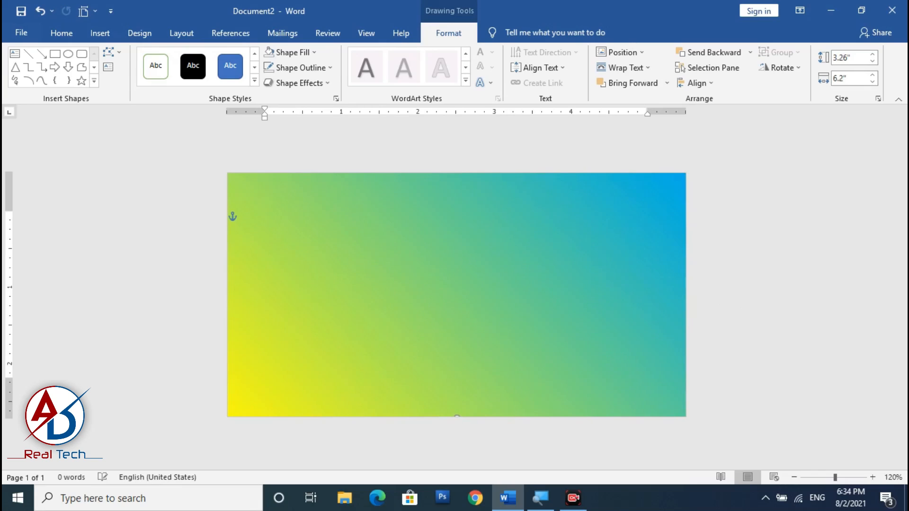
pyautogui.click(558, 283)
# Insert the picture Untitled-1 from the Raksha Bandan tools folder into the document
pyautogui.keyDown('ctrl'); pyautogui.scroll(-5, 572, 306); pyautogui.keyUp('ctrl')
pyautogui.keyDown('ctrl'); pyautogui.scroll(3, 573, 307); pyautogui.keyUp('ctrl')
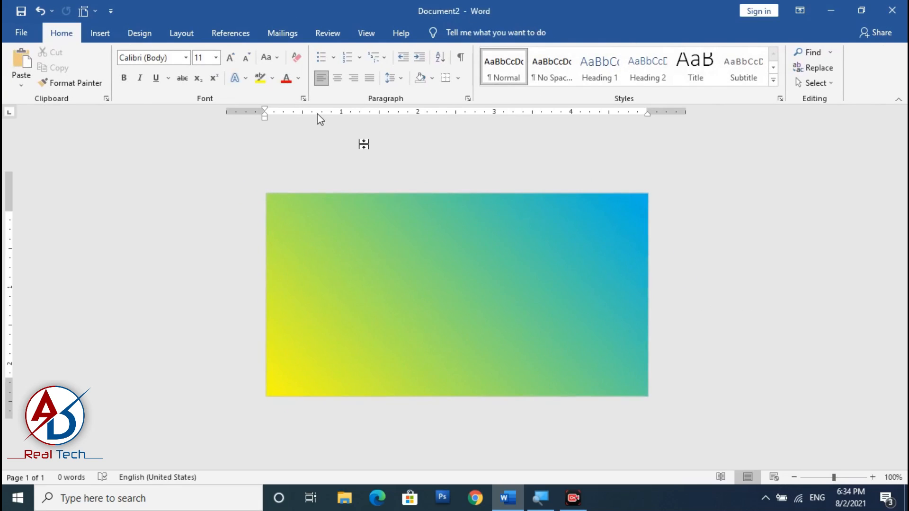
pyautogui.click(93, 38)
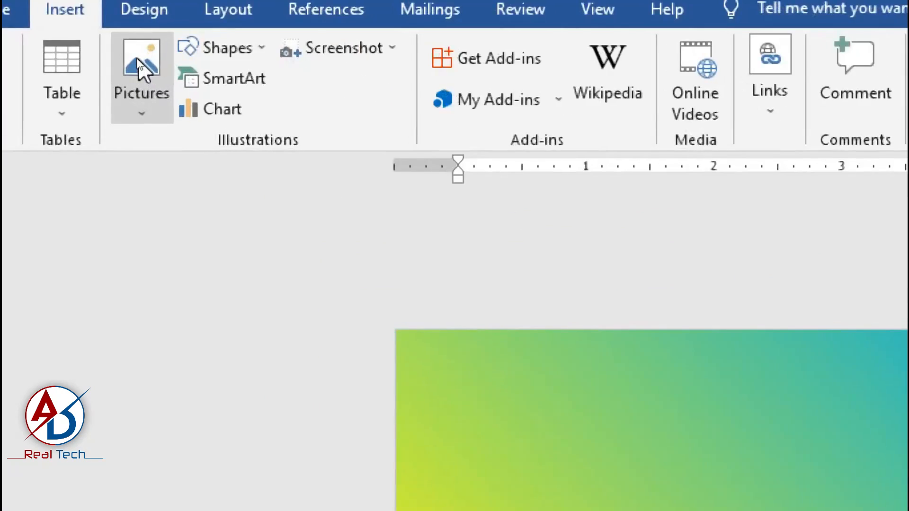
pyautogui.click(138, 64)
pyautogui.click(157, 119)
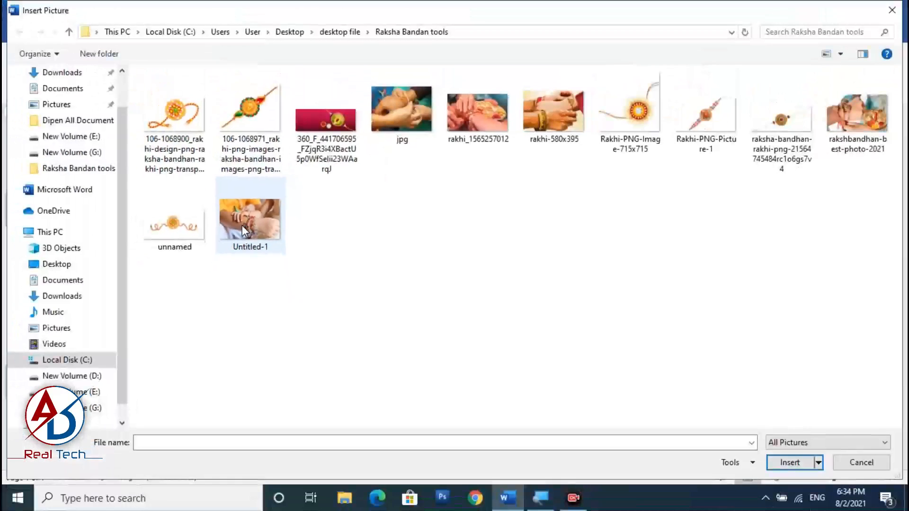
pyautogui.click(243, 225)
pyautogui.click(788, 463)
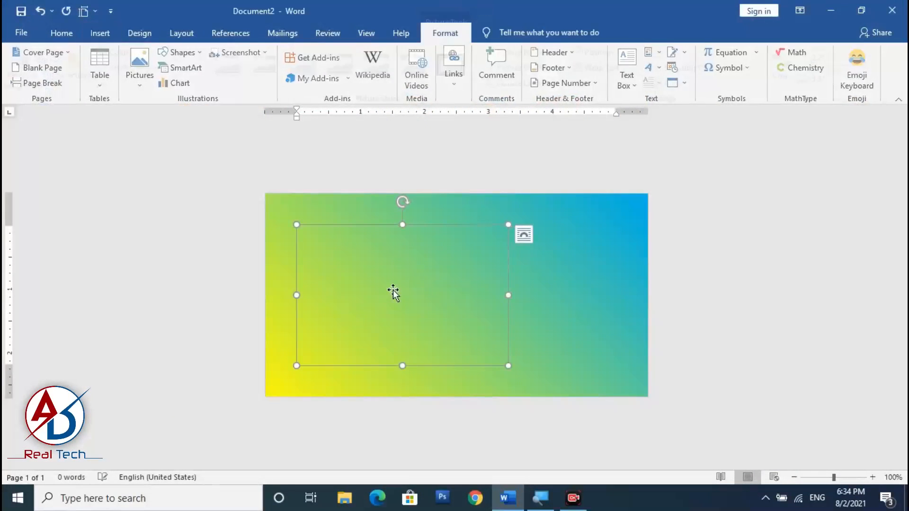
# Set the picture's text wrapping to In Front of Text and apply a warmer colour tone to it
pyautogui.click(616, 69)
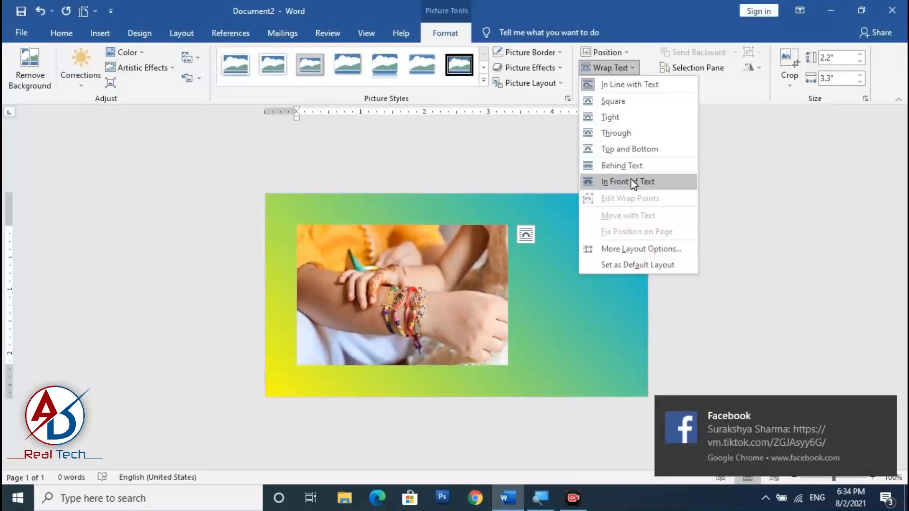
pyautogui.click(656, 174)
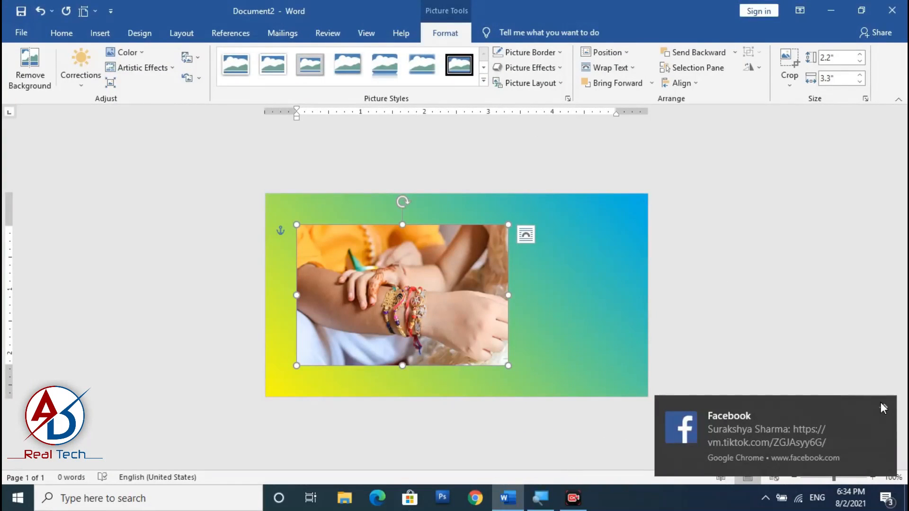
pyautogui.click(766, 322)
pyautogui.click(425, 286)
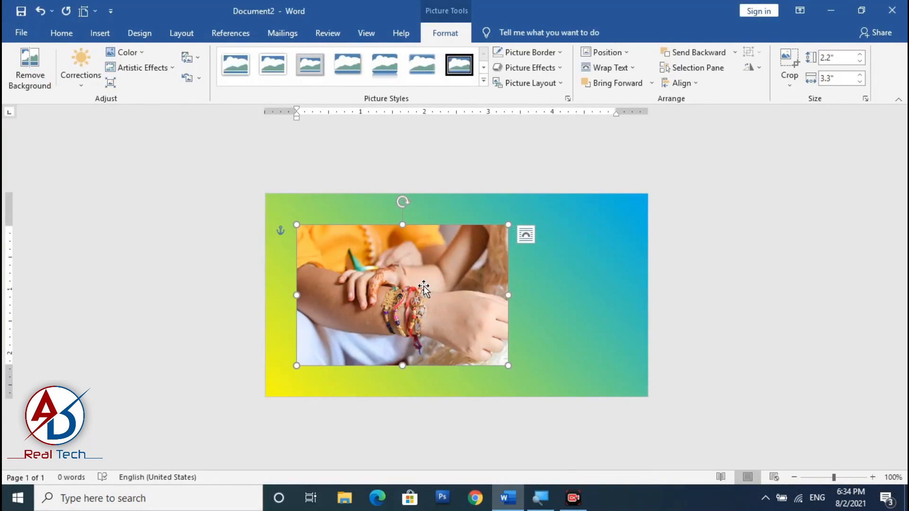
pyautogui.click(124, 52)
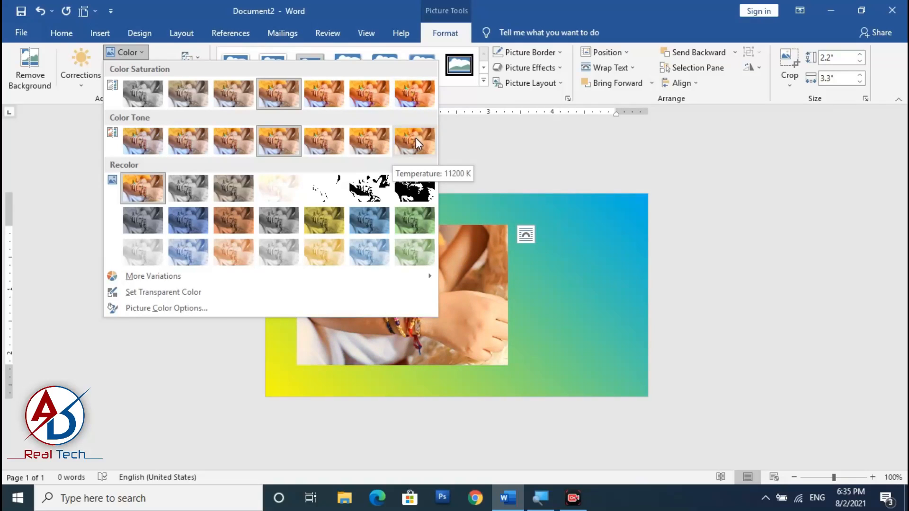
pyautogui.click(374, 152)
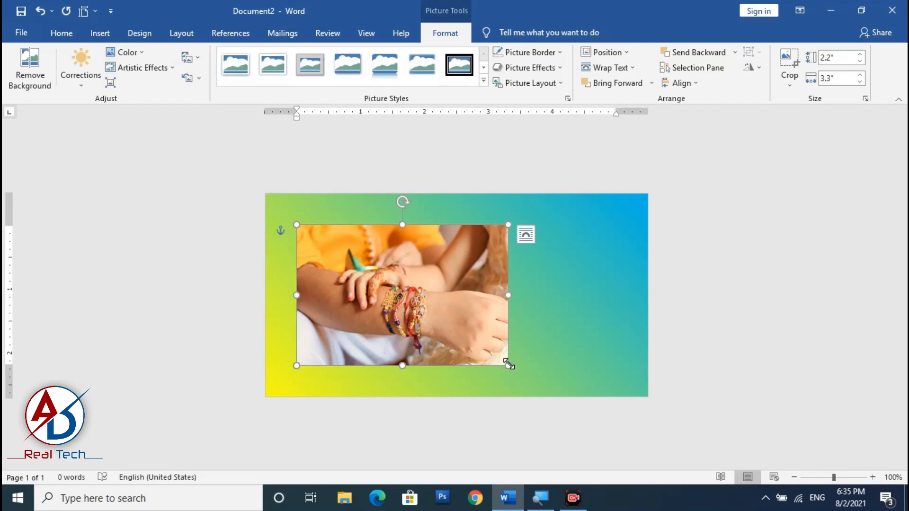
# Enlarge the rakhi photo to about 4.89" wide and 3.26" high over the page's left part and soften its edges to 77 pt
pyautogui.moveTo(508, 364); pyautogui.dragTo(559, 396)
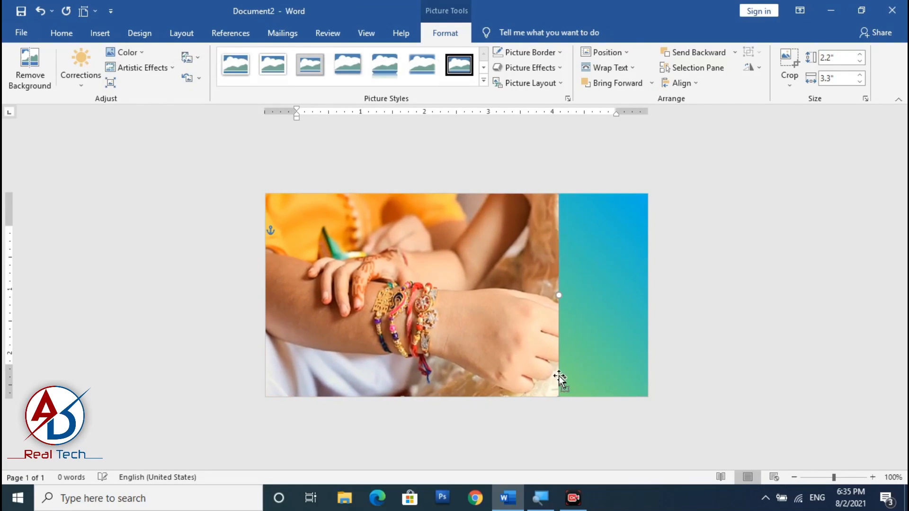
pyautogui.rightClick(459, 297)
pyautogui.click(499, 286)
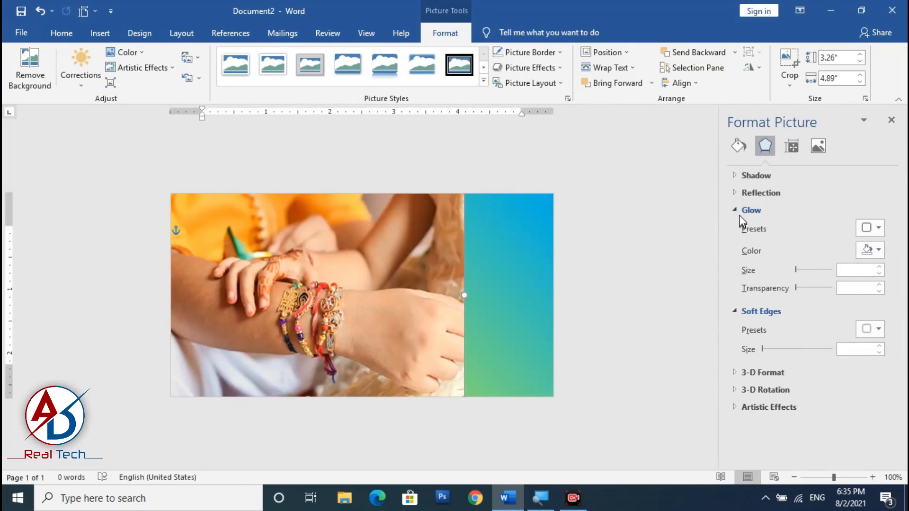
pyautogui.click(740, 211)
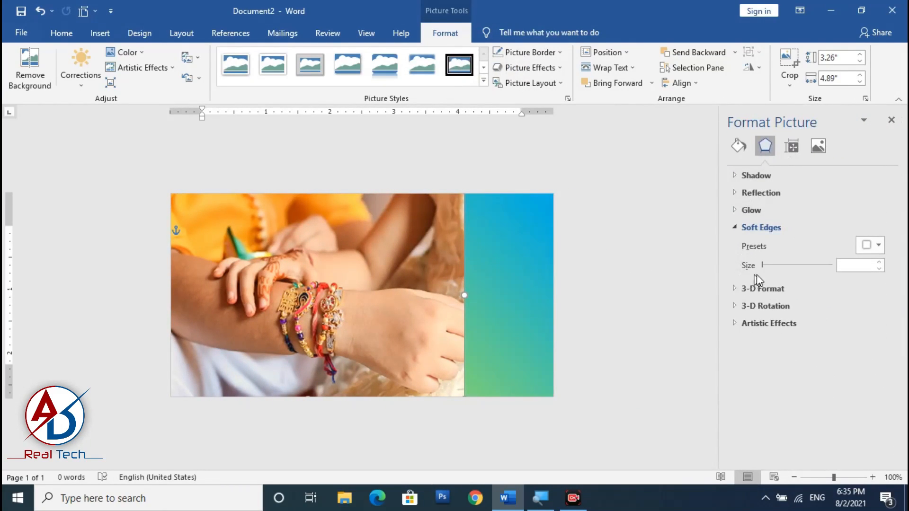
pyautogui.moveTo(762, 266); pyautogui.dragTo(796, 266)
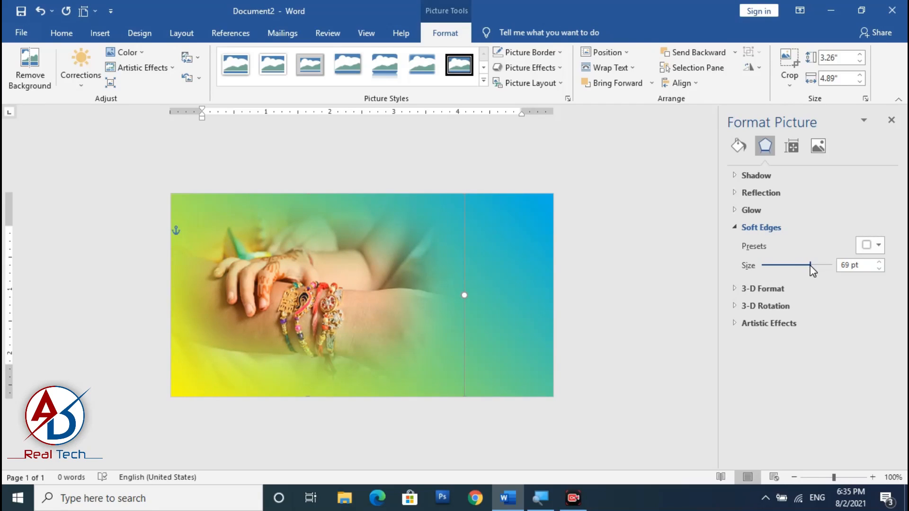
pyautogui.moveTo(810, 265); pyautogui.dragTo(816, 265)
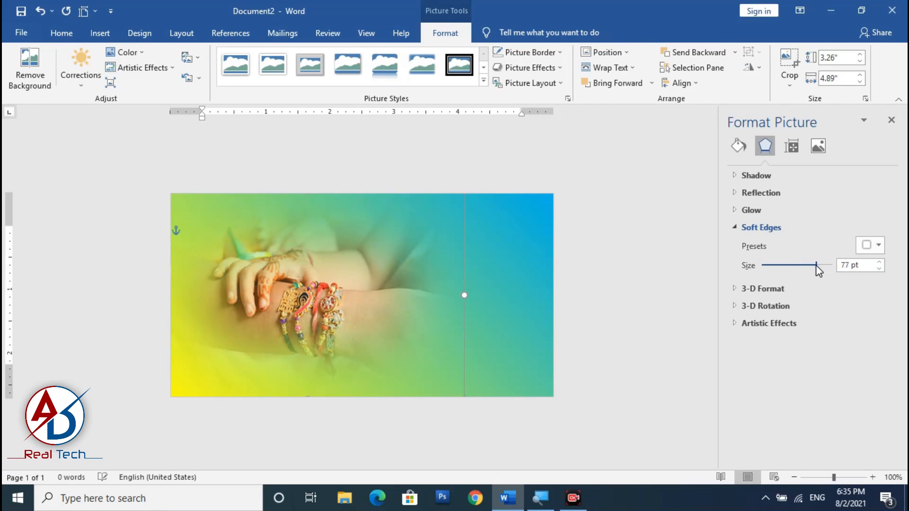
# Shift the photo slightly left, increase its soft edges to 90 pt and close the formatting options
pyautogui.moveTo(393, 274); pyautogui.dragTo(379, 289)
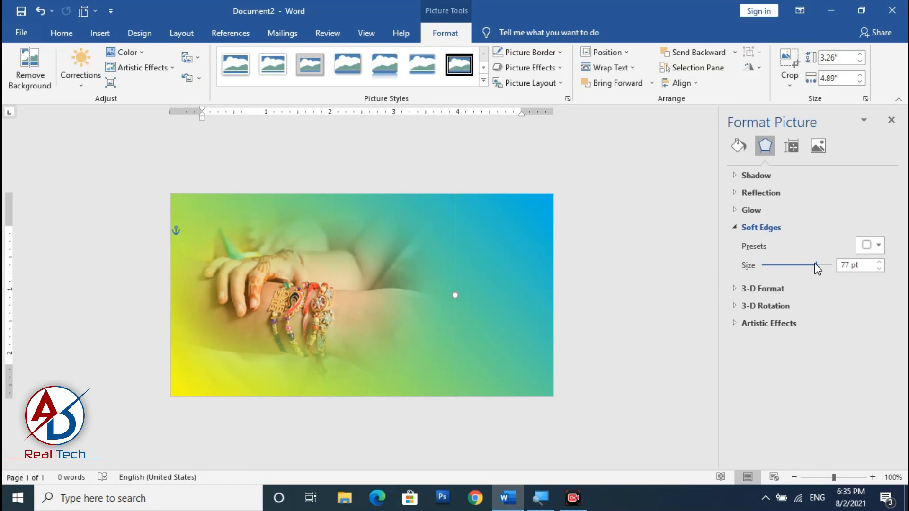
pyautogui.moveTo(820, 265); pyautogui.dragTo(821, 265)
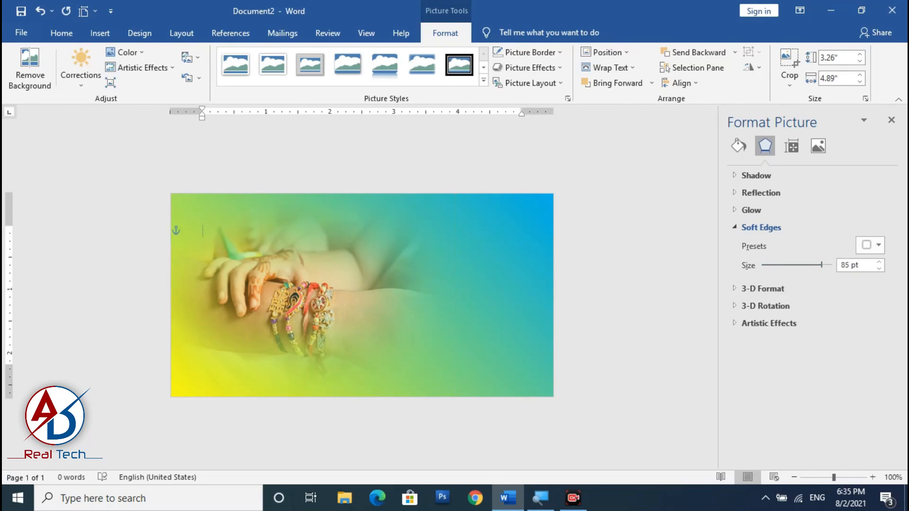
pyautogui.scroll(-1, 497, 329)
pyautogui.click(338, 300)
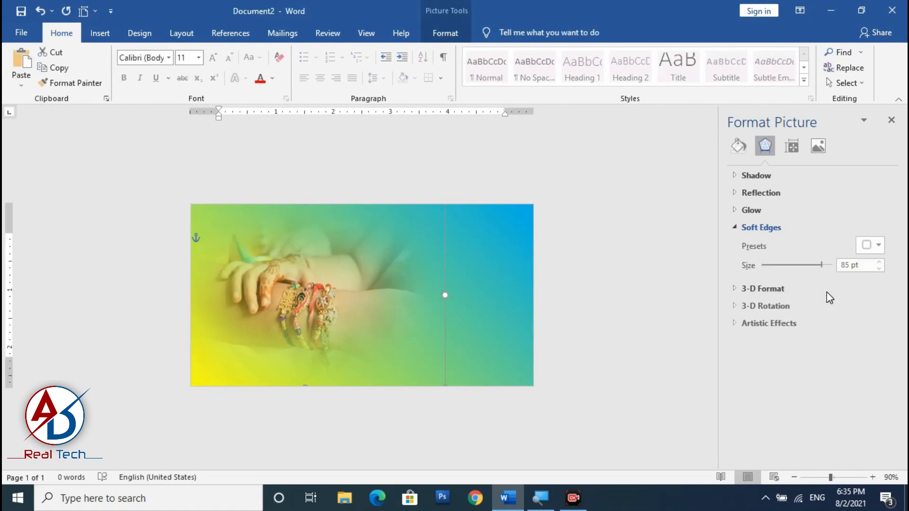
pyautogui.moveTo(825, 268); pyautogui.dragTo(829, 267)
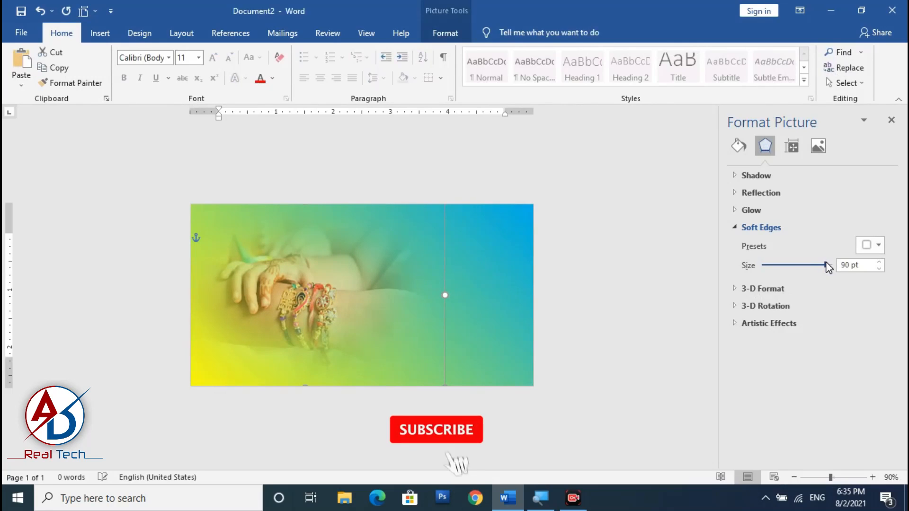
pyautogui.click(493, 322)
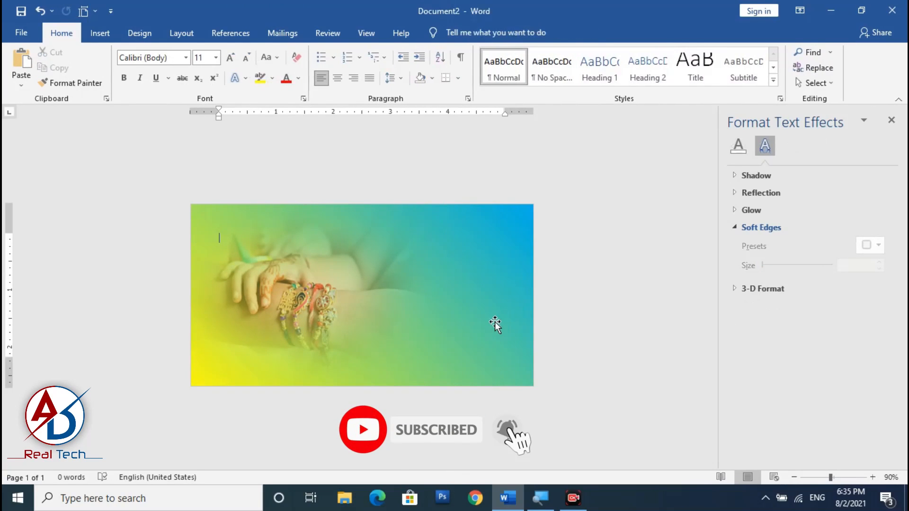
pyautogui.scroll(-1, 491, 328)
pyautogui.click(891, 120)
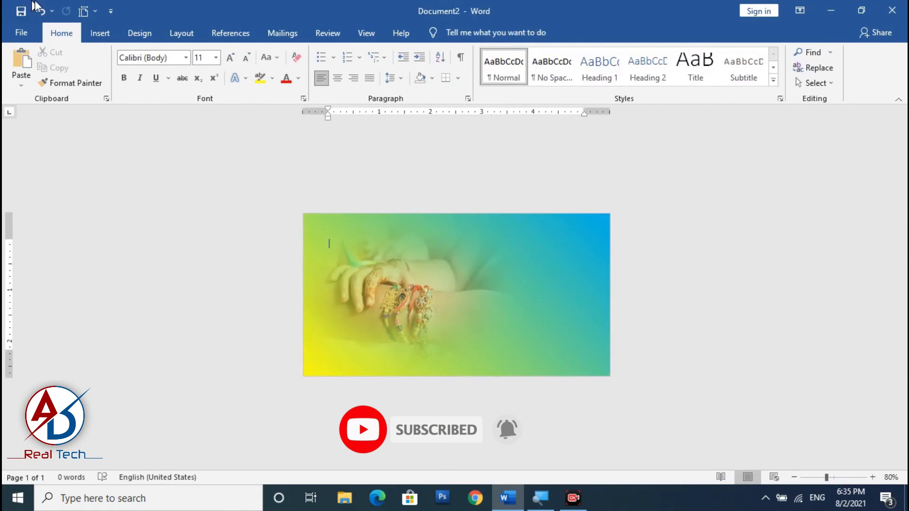
# Draw a rectangle about 5.73" wide and 2.99" high just inside the page edges
pyautogui.click(100, 33)
pyautogui.click(175, 52)
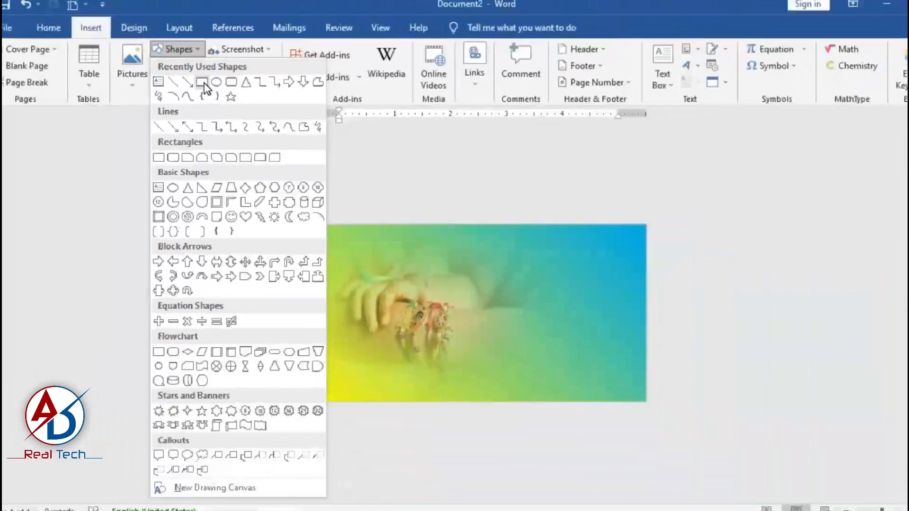
pyautogui.click(204, 84)
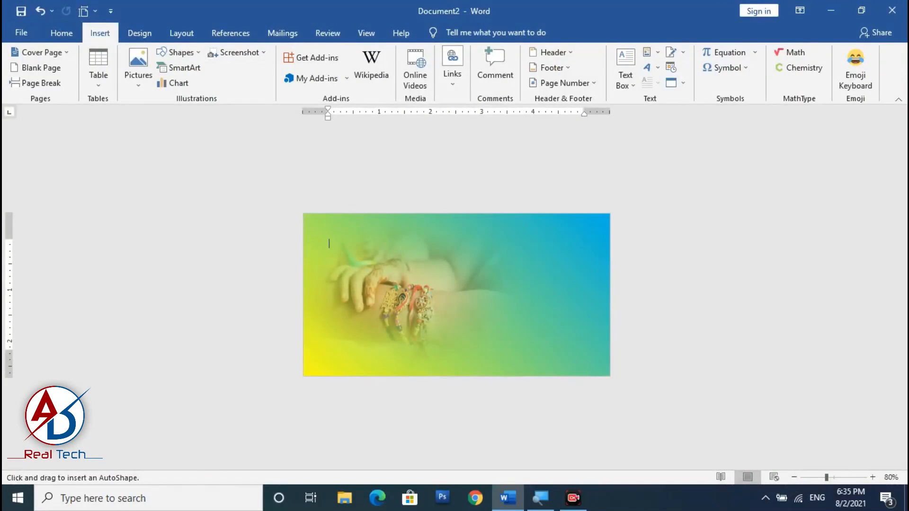
pyautogui.moveTo(309, 217)
pyautogui.mouseDown()
pyautogui.moveTo(320, 240)
pyautogui.moveTo(478, 343)
pyautogui.moveTo(568, 371)
pyautogui.moveTo(602, 370)
pyautogui.mouseUp()
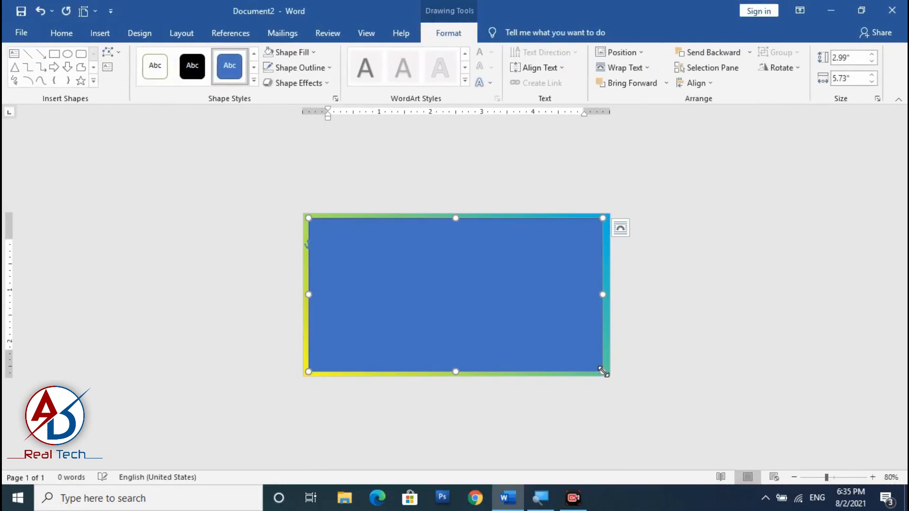
pyautogui.keyDown('ctrl'); pyautogui.scroll(4, 542, 336); pyautogui.keyUp('ctrl')
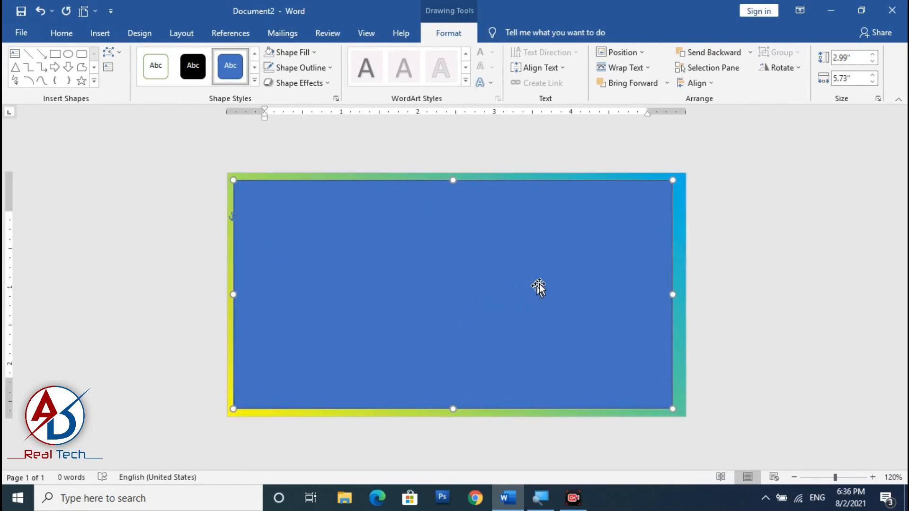
# Reduce the rectangle's height to about 2.93" and nudge it right and down to even out the margins around it
pyautogui.moveTo(453, 179); pyautogui.dragTo(453, 184)
pyautogui.press('Right')
pyautogui.press('Right')
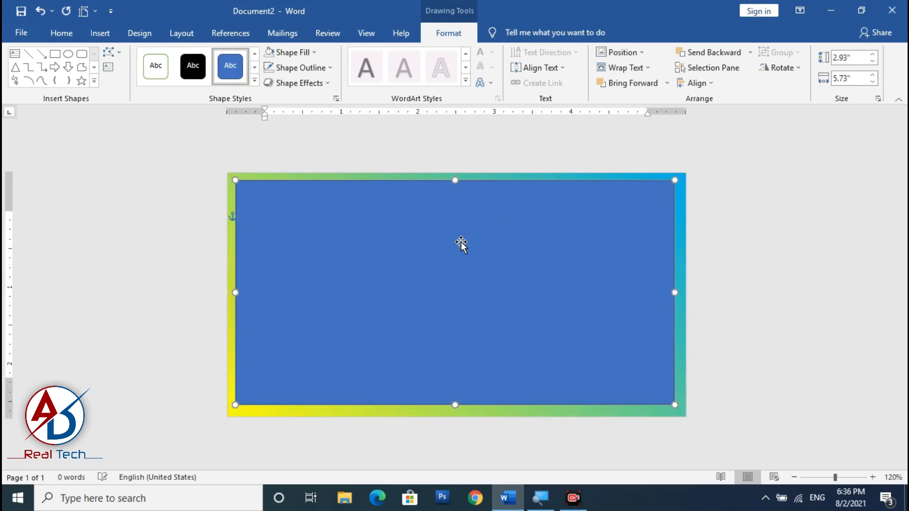
pyautogui.press('Down')
pyautogui.press('Down')
pyautogui.press('Down')
pyautogui.press('Down')
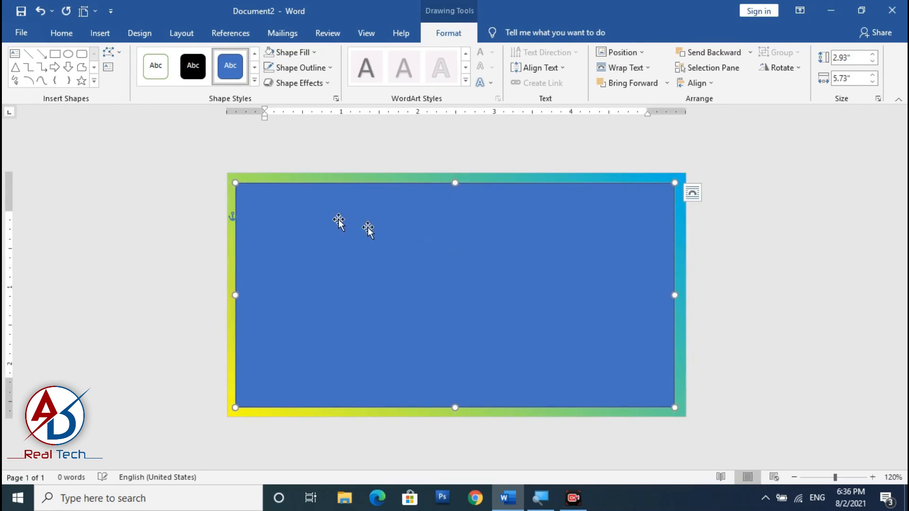
pyautogui.press('Right')
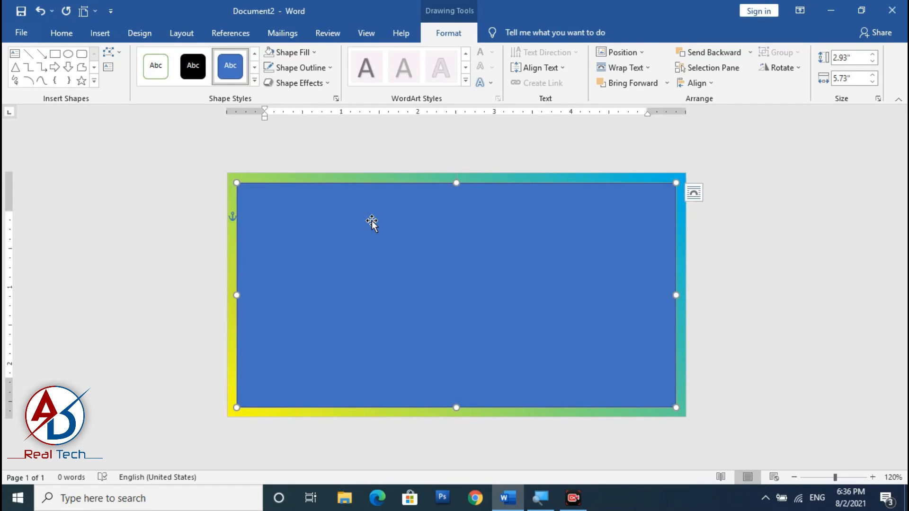
# Remove the rectangle's fill, make its outline white to form a border, and deselect it
pyautogui.click(293, 67)
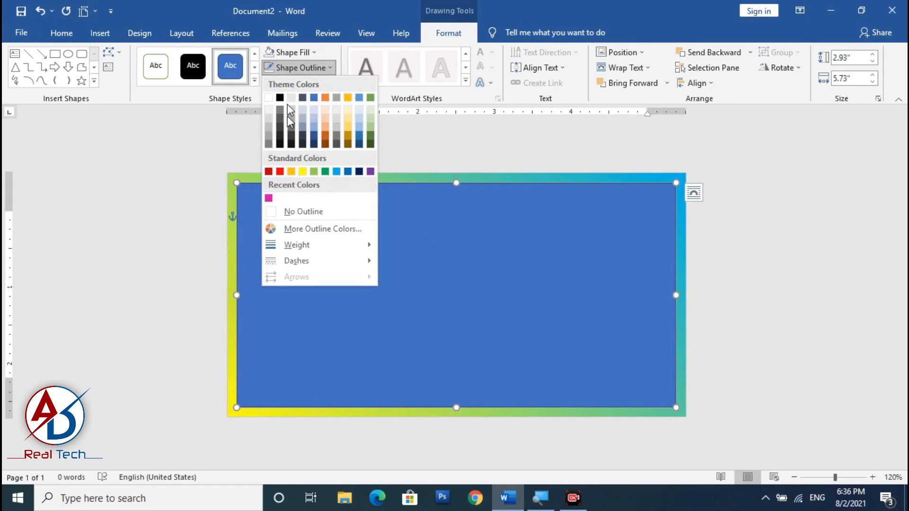
pyautogui.click(310, 1)
pyautogui.click(290, 52)
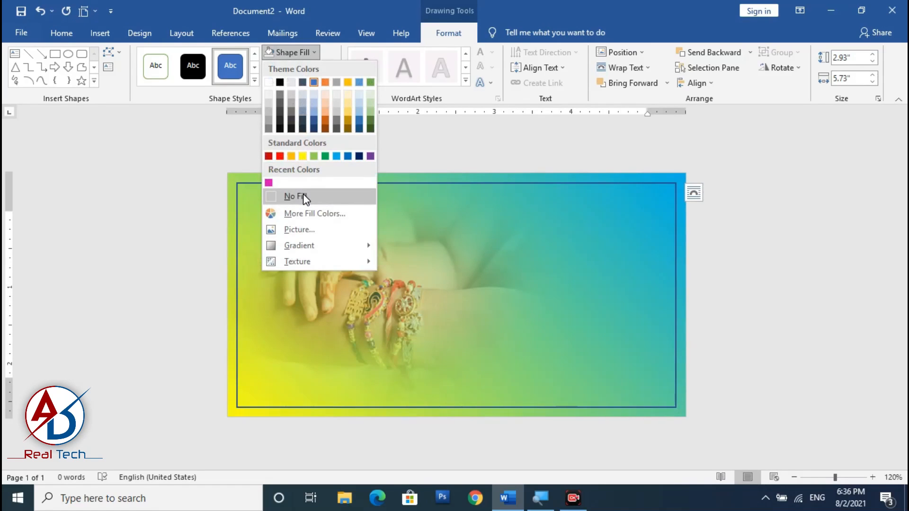
pyautogui.click(303, 195)
pyautogui.click(303, 67)
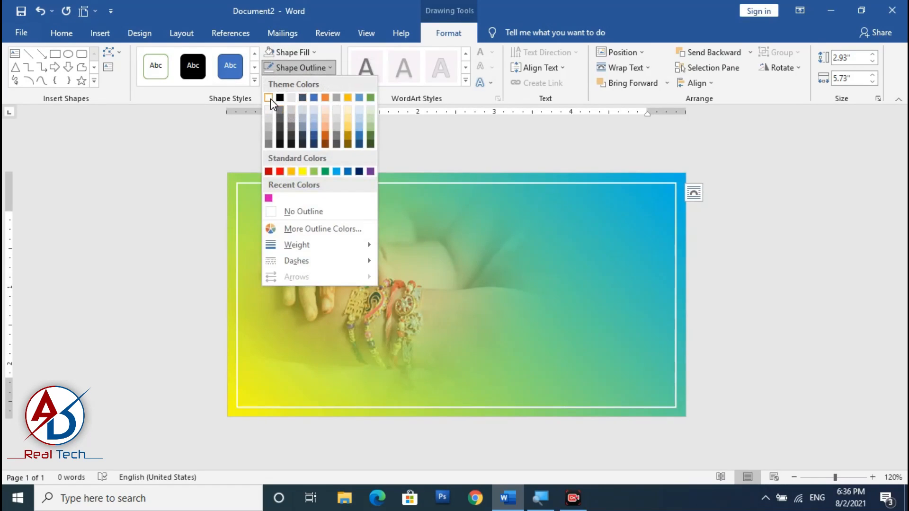
pyautogui.click(271, 98)
pyautogui.click(748, 276)
pyautogui.scroll(-5, 623, 298)
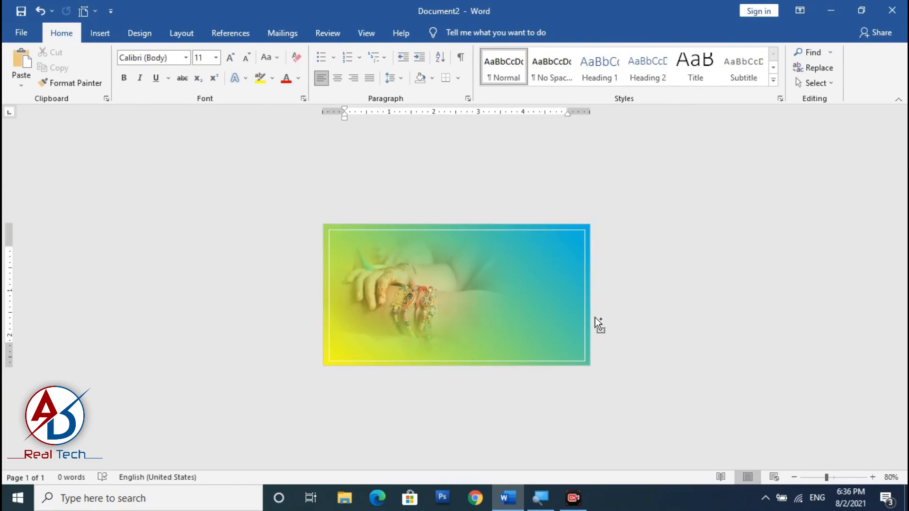
pyautogui.scroll(1, 598, 325)
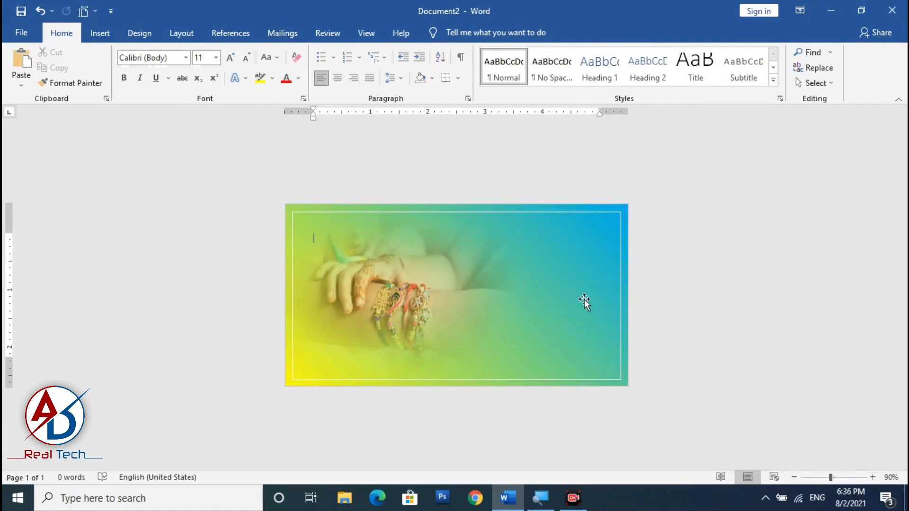
pyautogui.scroll(2, 623, 315)
pyautogui.click(91, 32)
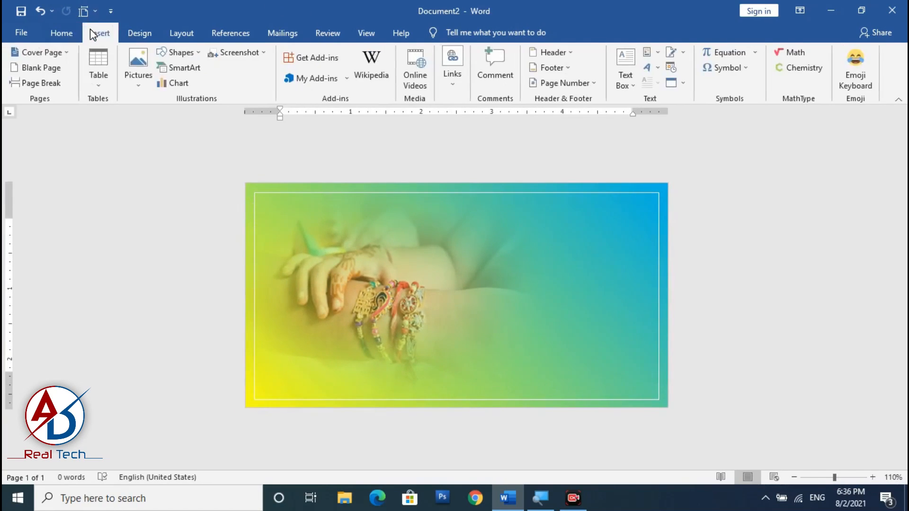
pyautogui.click(134, 62)
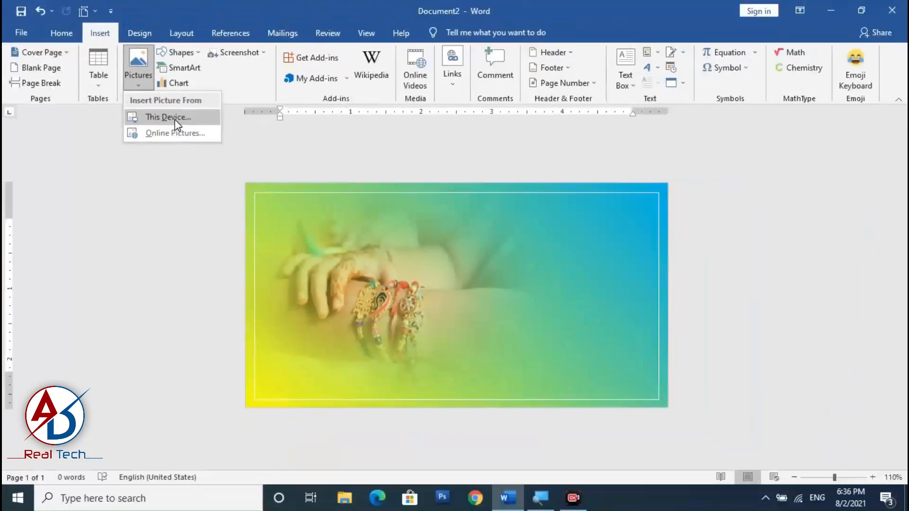
pyautogui.click(182, 115)
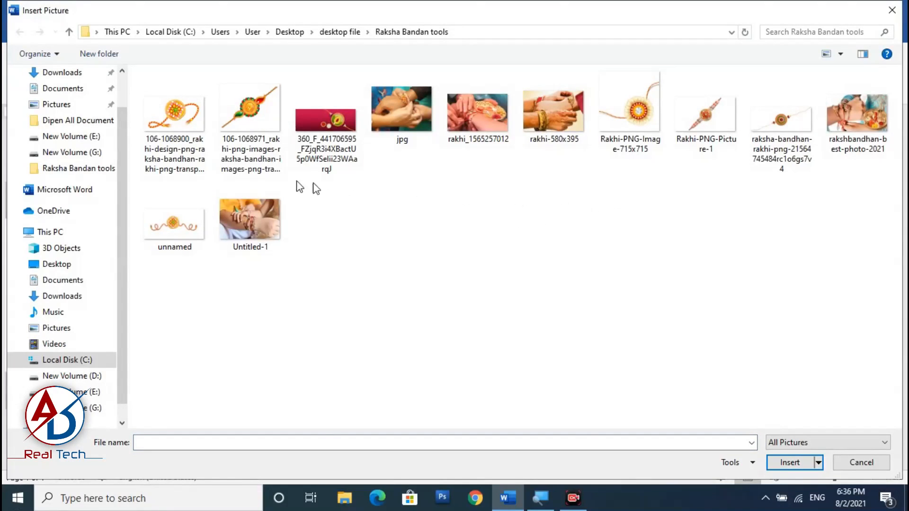
pyautogui.click(776, 131)
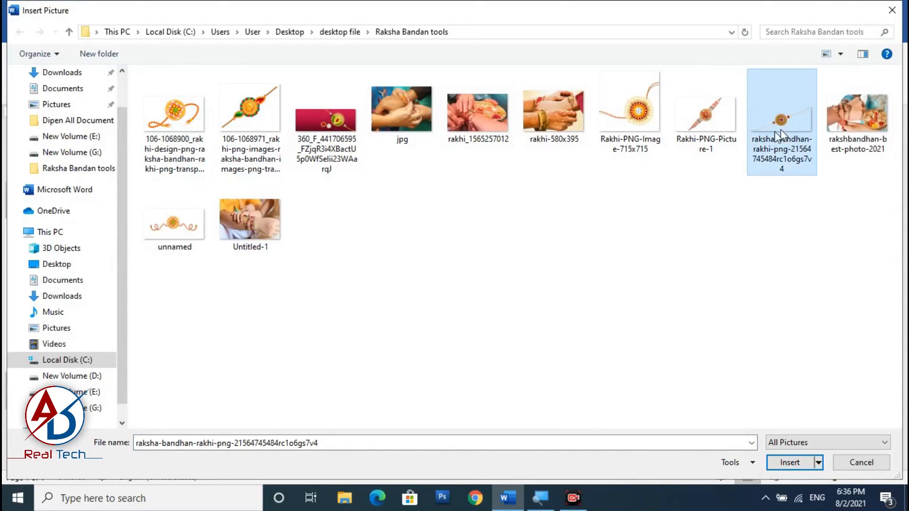
pyautogui.click(790, 463)
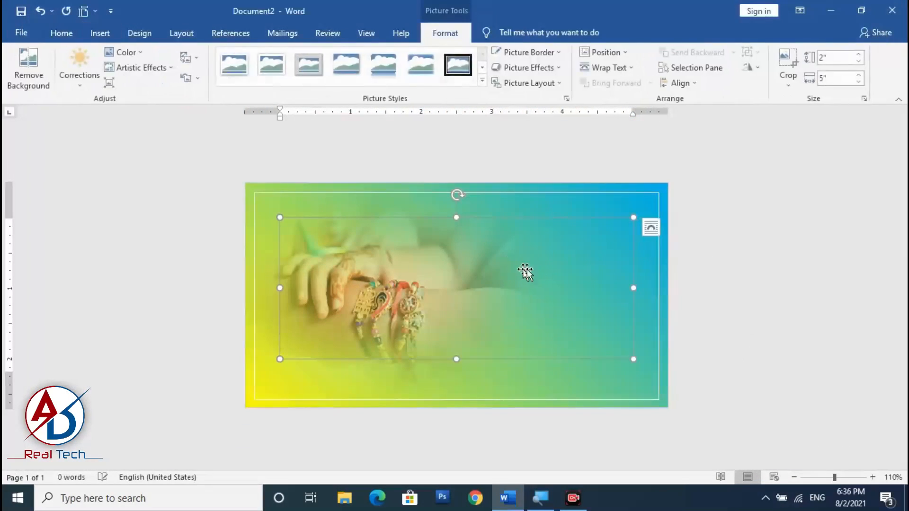
pyautogui.click(623, 70)
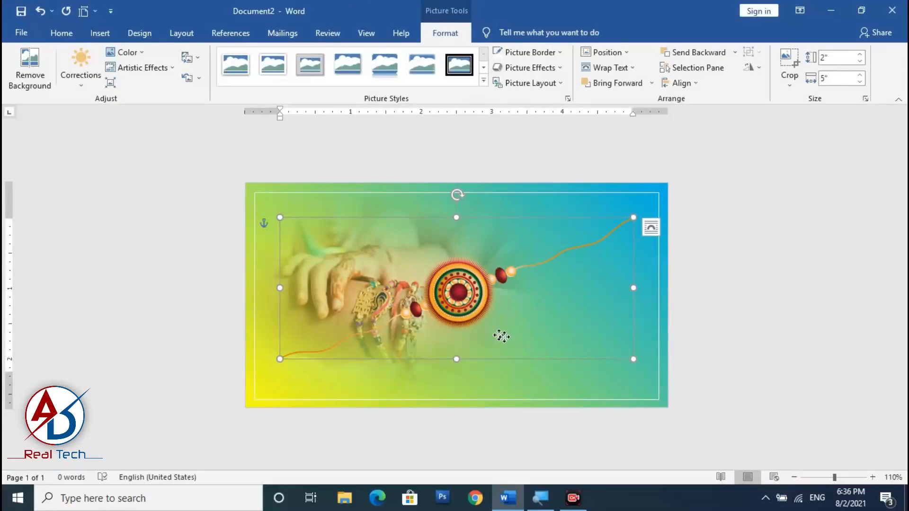
# Shrink the inserted rakhi picture to about 3.73" × 1.49" and move it to the lower right of the banner
pyautogui.moveTo(501, 336); pyautogui.dragTo(538, 348)
pyautogui.moveTo(447, 310); pyautogui.dragTo(434, 292)
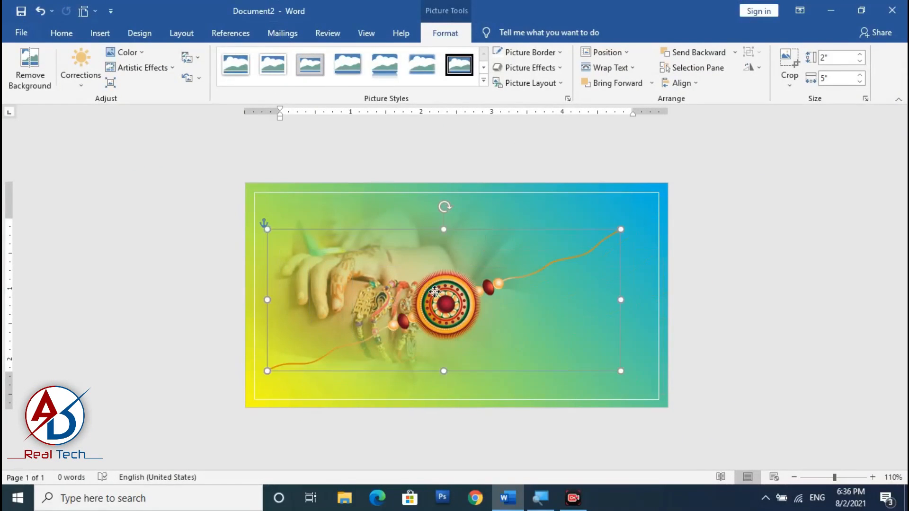
pyautogui.moveTo(613, 230); pyautogui.dragTo(529, 265)
pyautogui.moveTo(446, 329); pyautogui.dragTo(553, 364)
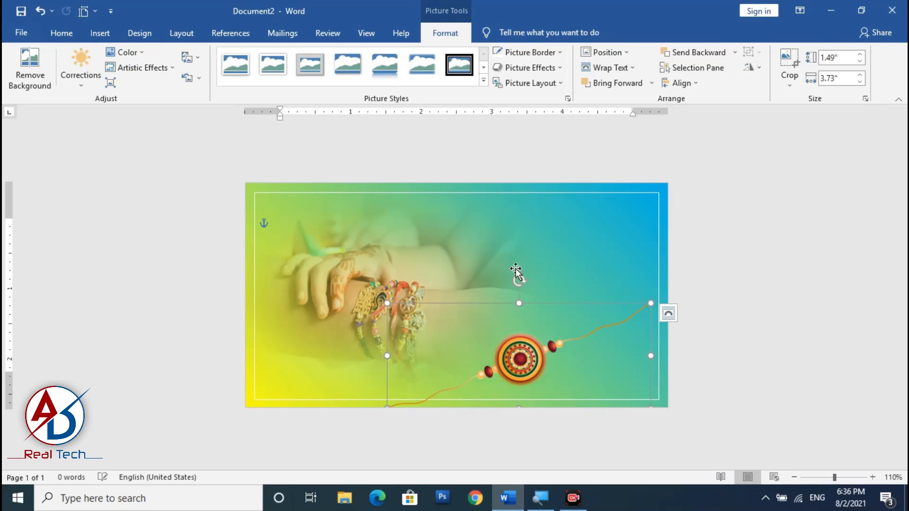
# Tilt the rakhi slightly counterclockwise, resize it to about 3.61" × 1.44" and let its thread run past the page's lower-right edges
pyautogui.moveTo(519, 283); pyautogui.dragTo(501, 280)
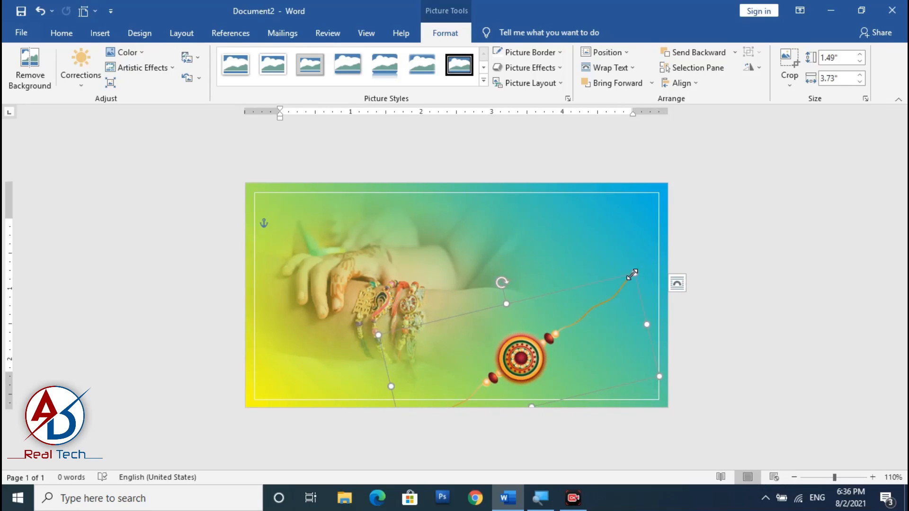
pyautogui.moveTo(632, 273); pyautogui.dragTo(589, 307)
pyautogui.moveTo(547, 345); pyautogui.dragTo(626, 329)
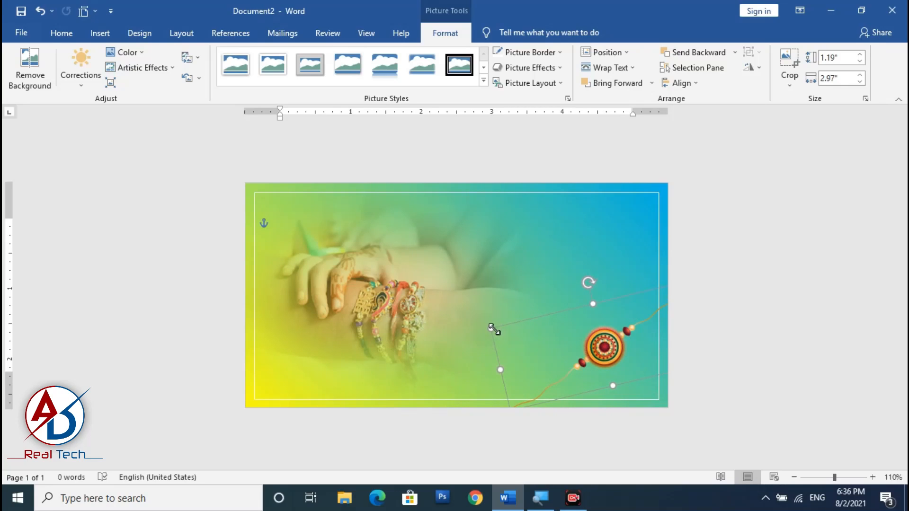
pyautogui.moveTo(492, 328); pyautogui.dragTo(440, 318)
pyautogui.moveTo(595, 351); pyautogui.dragTo(625, 347)
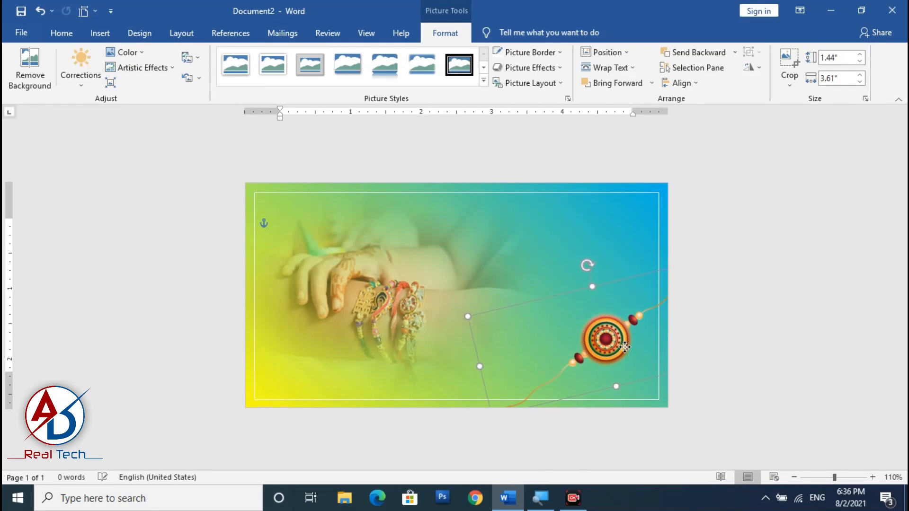
pyautogui.scroll(3, 625, 347)
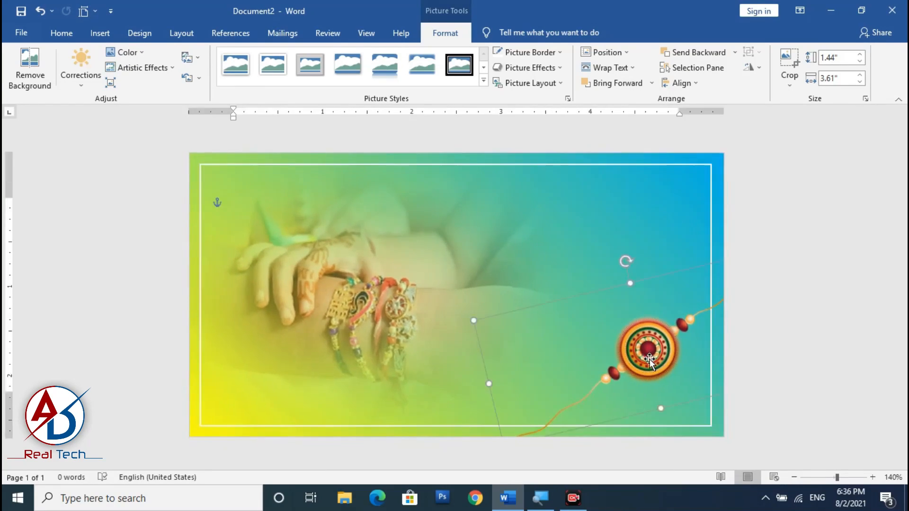
# Duplicate the rakhi picture, shrink the copy, and place it just below and to the right of the large rakhi
pyautogui.click(61, 32)
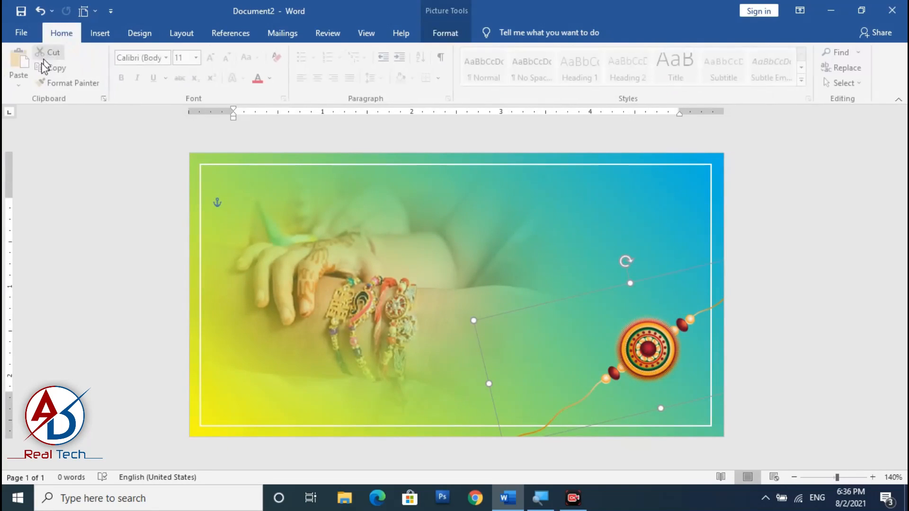
pyautogui.click(53, 71)
pyautogui.click(21, 59)
pyautogui.moveTo(658, 356); pyautogui.dragTo(498, 294)
pyautogui.moveTo(637, 188); pyautogui.dragTo(549, 253)
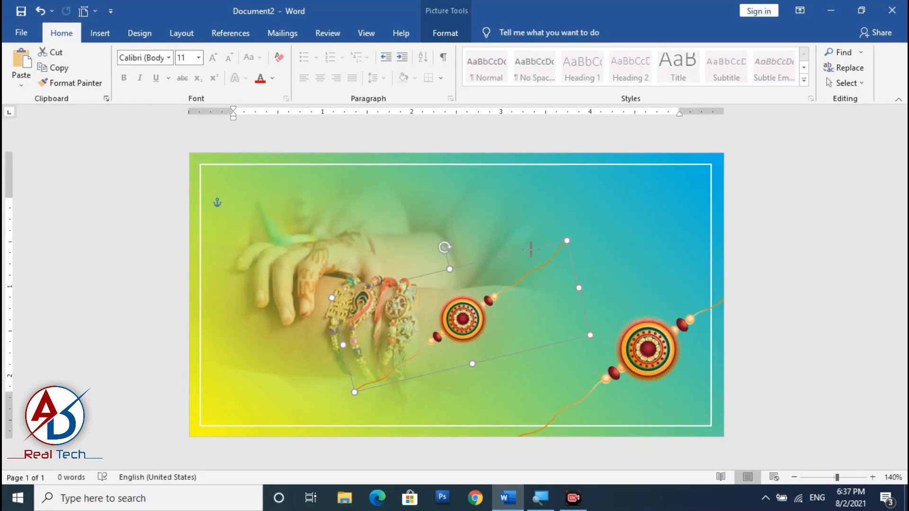
pyautogui.moveTo(492, 318); pyautogui.dragTo(732, 378)
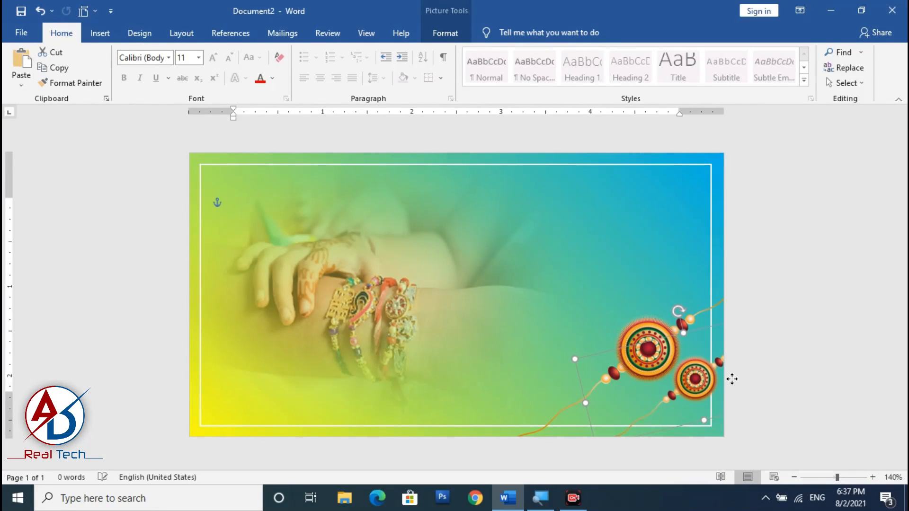
pyautogui.click(795, 286)
# Nudge the small rakhi slightly down and left, away from the large one, in the banner's lower-right corner
pyautogui.click(658, 335)
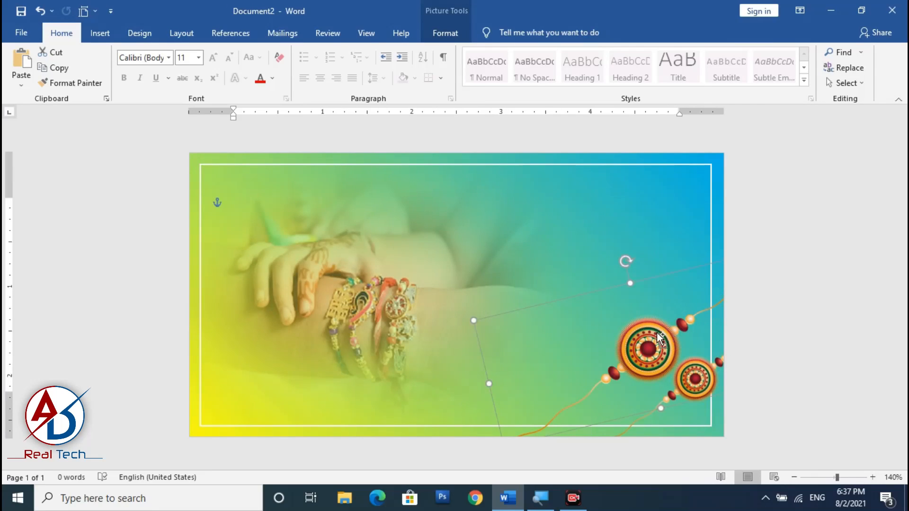
pyautogui.scroll(-4, 658, 335)
pyautogui.scroll(2, 658, 335)
pyautogui.click(699, 342)
pyautogui.scroll(3, 695, 360)
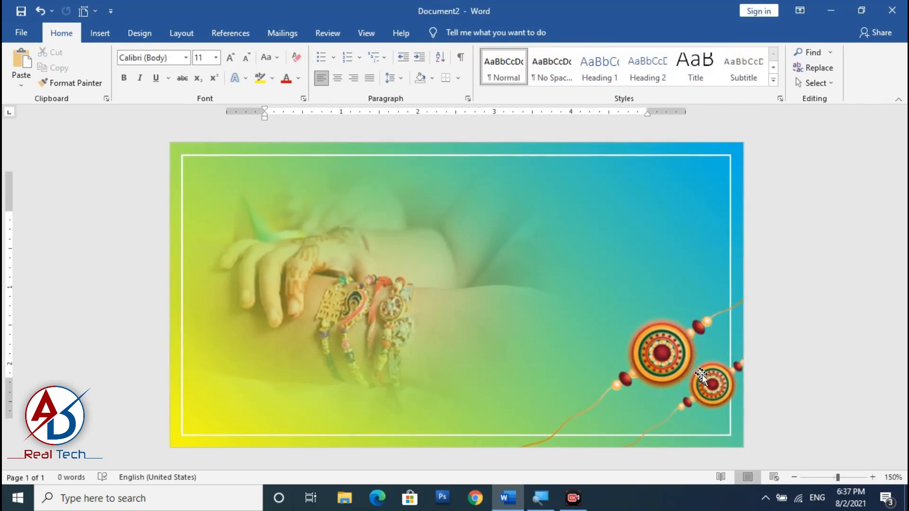
pyautogui.moveTo(717, 380); pyautogui.dragTo(716, 385)
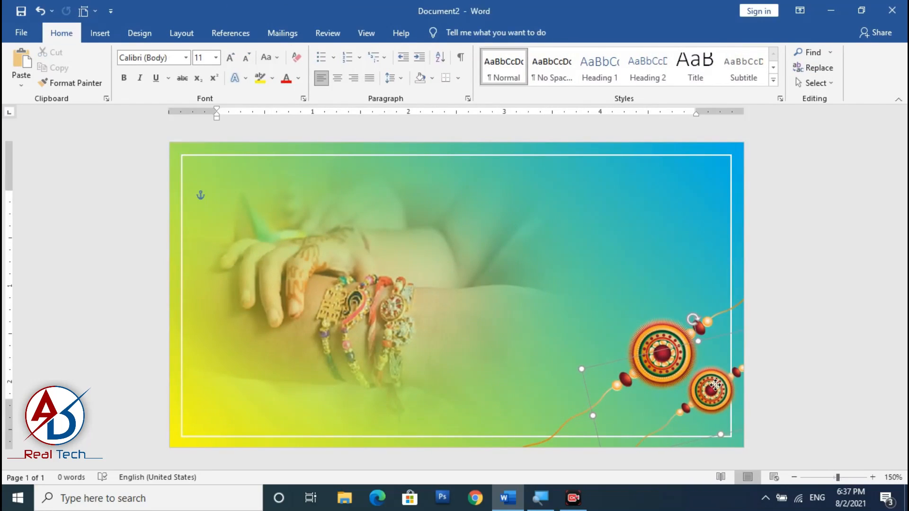
# Copy the large and small rakhis to the banner's upper-left corner and adjust their positions so the threads run off the page
pyautogui.keyDown('ctrl'); pyautogui.moveTo(662, 348); pyautogui.dragTo(273, 180); pyautogui.keyUp('ctrl')
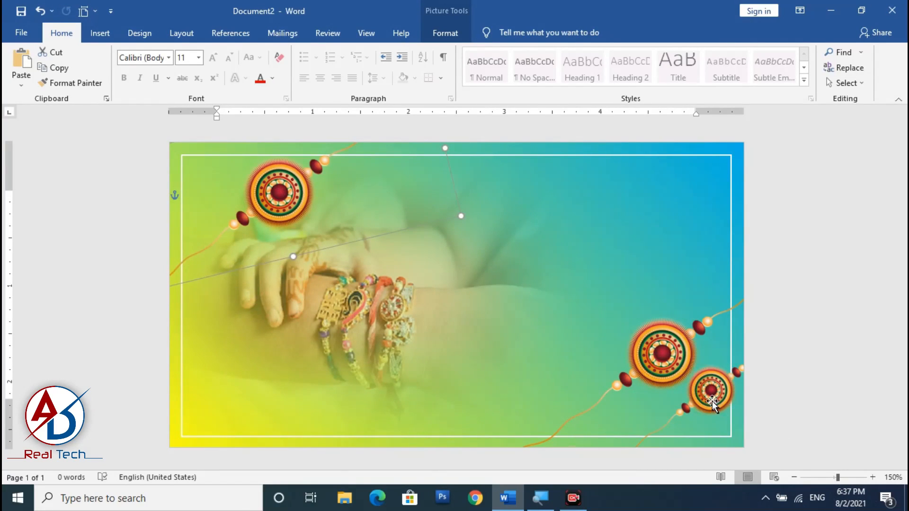
pyautogui.moveTo(719, 421); pyautogui.dragTo(229, 193)
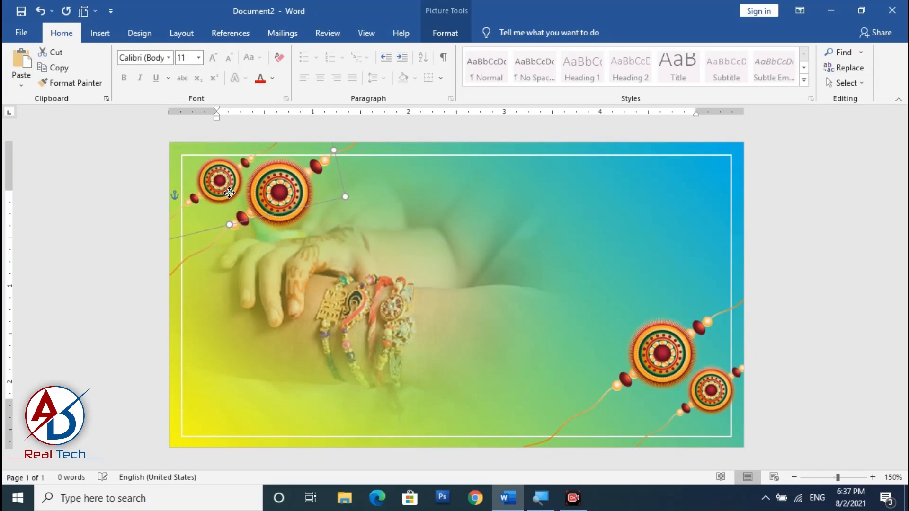
pyautogui.moveTo(282, 218); pyautogui.dragTo(286, 221)
pyautogui.moveTo(223, 192); pyautogui.dragTo(225, 192)
pyautogui.moveTo(285, 222); pyautogui.dragTo(288, 226)
pyautogui.moveTo(224, 194); pyautogui.dragTo(228, 192)
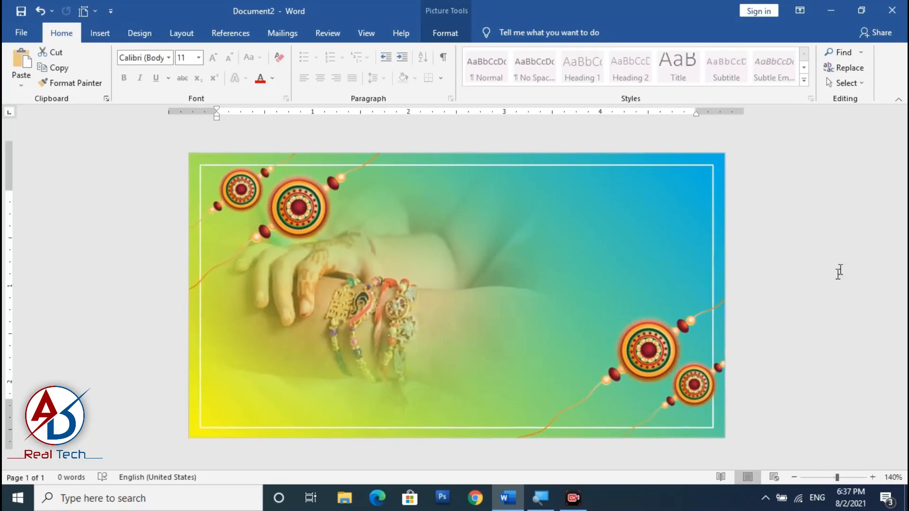
# Nudge the hand photo slightly down on the banner and deselect it
pyautogui.scroll(-3, 657, 286)
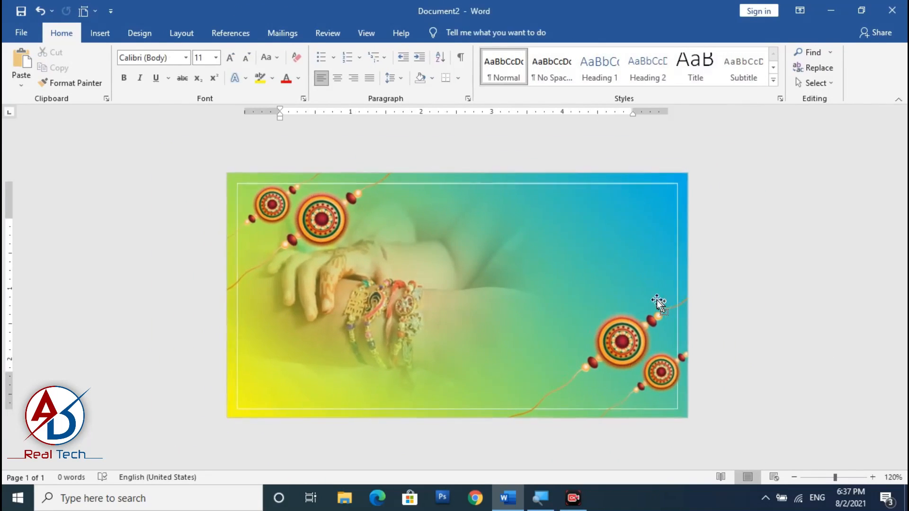
pyautogui.click(443, 294)
pyautogui.moveTo(443, 293); pyautogui.dragTo(462, 307)
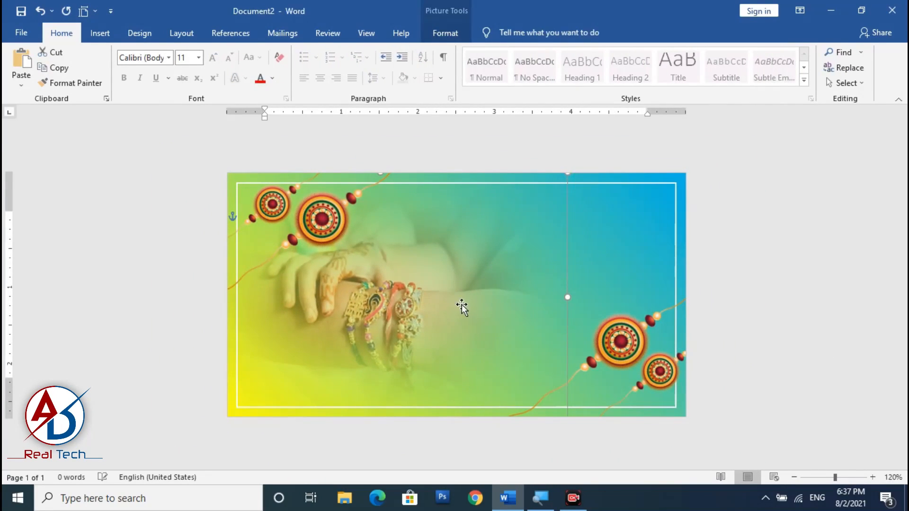
pyautogui.click(783, 320)
pyautogui.click(408, 320)
pyautogui.press('Down')
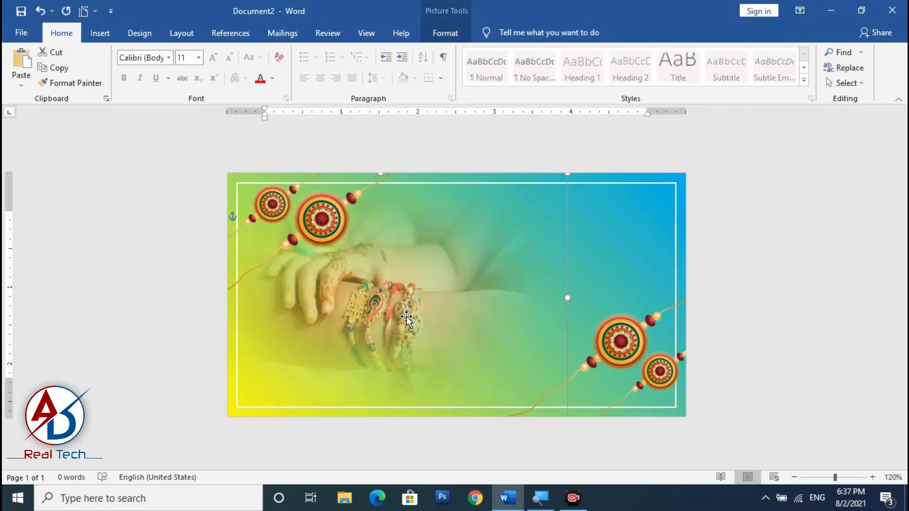
pyautogui.press('Escape')
pyautogui.scroll(-3, 482, 303)
pyautogui.scroll(3, 482, 303)
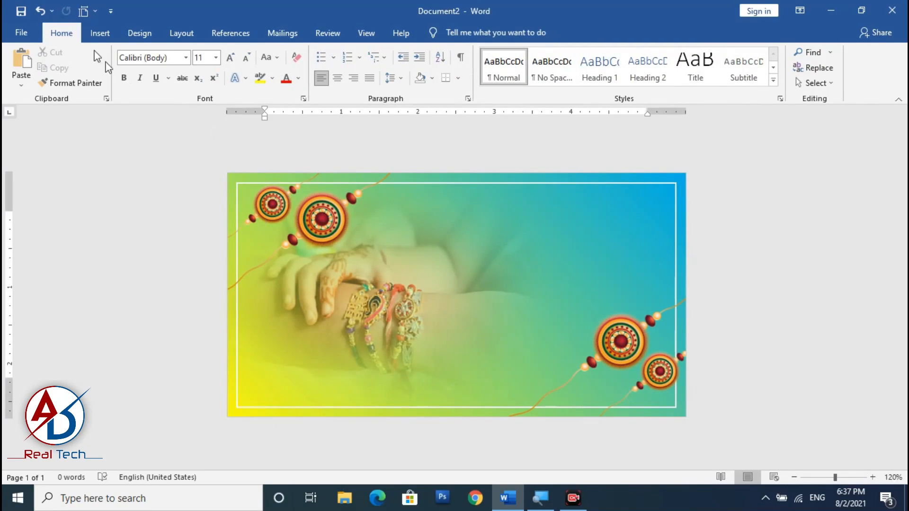
# Insert a WordArt in the first plain black style with the text "Happy"
pyautogui.click(98, 33)
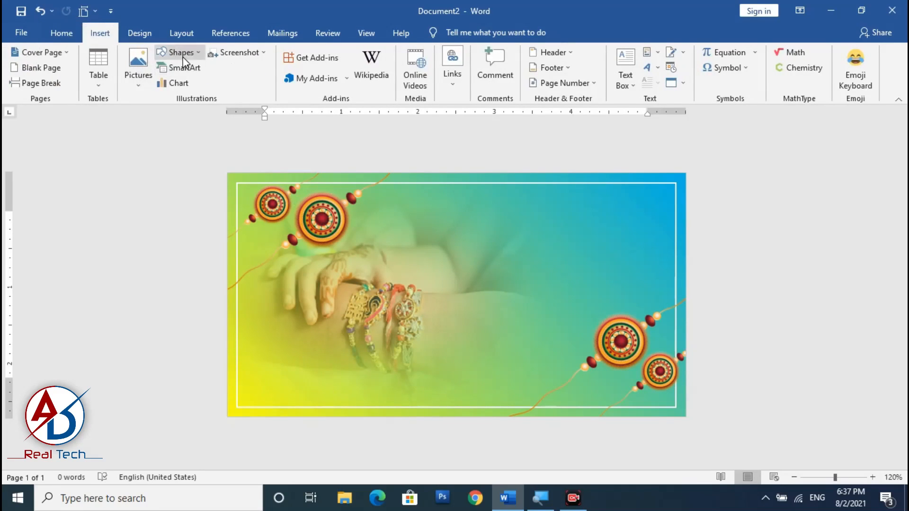
pyautogui.click(647, 68)
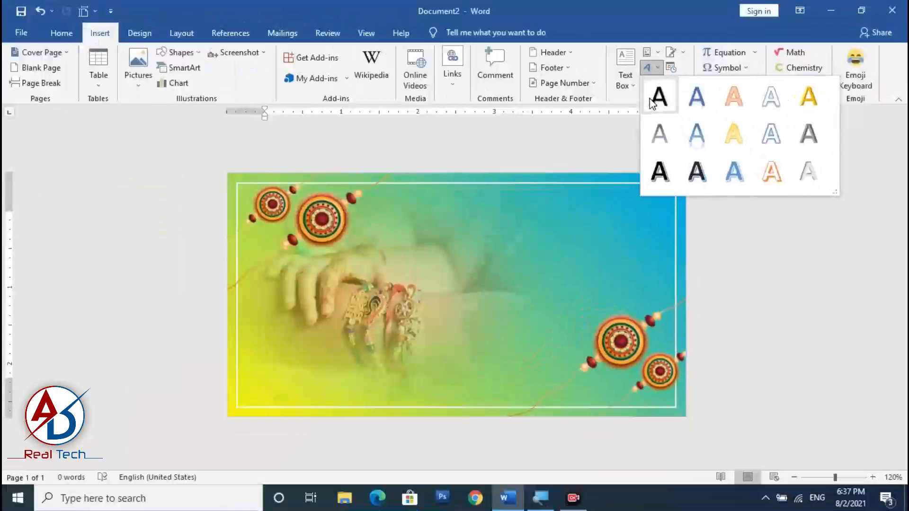
pyautogui.click(659, 97)
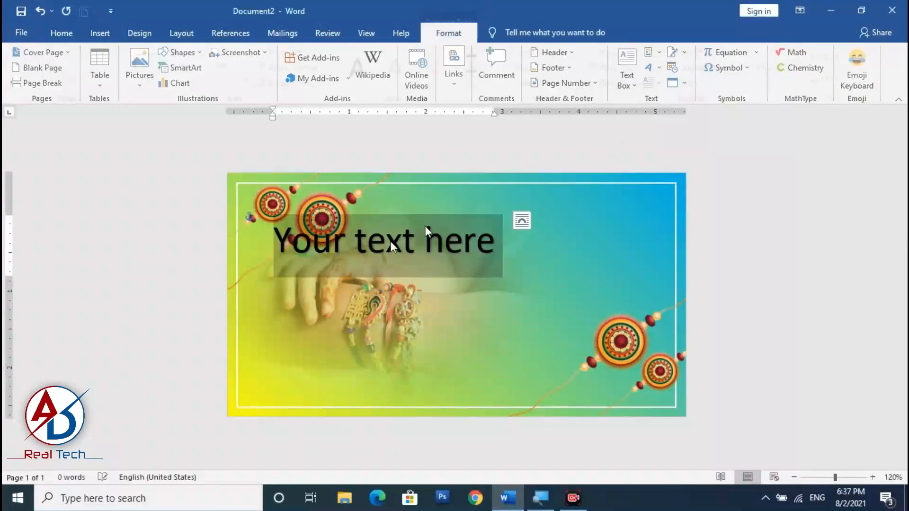
pyautogui.click(71, 38)
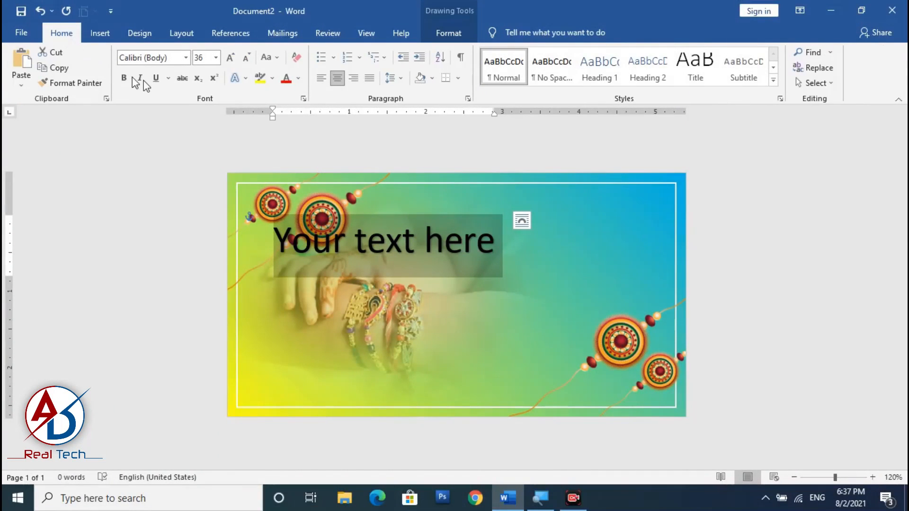
pyautogui.write('Happy')
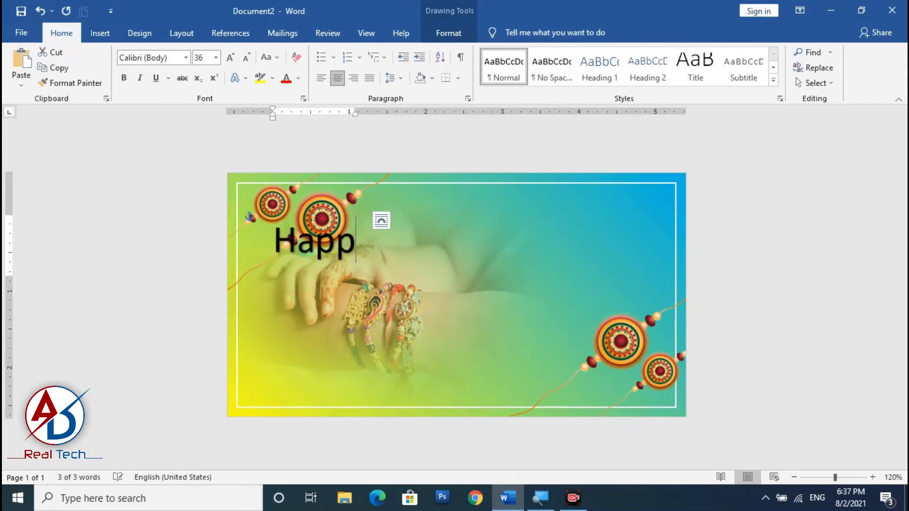
# Apply the Jelytta font to "Happy" and move the text to the banner's upper right
pyautogui.click(186, 57)
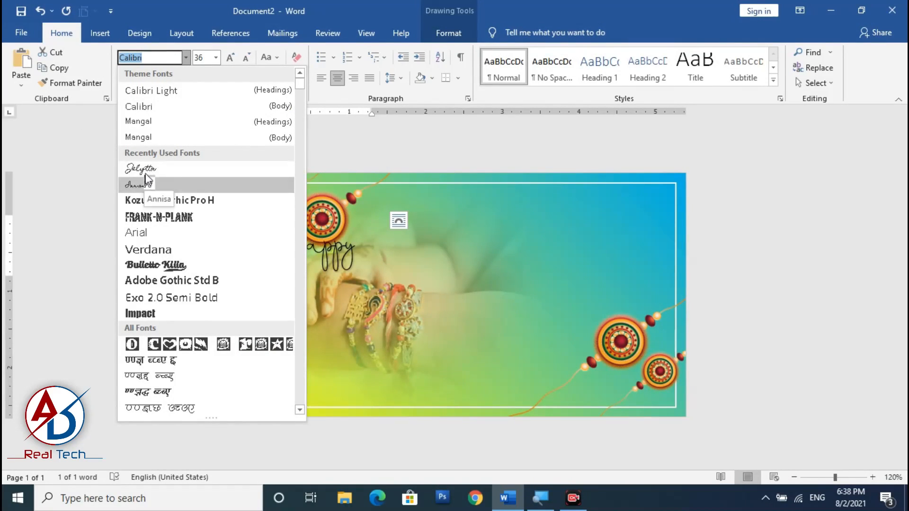
pyautogui.click(141, 169)
pyautogui.moveTo(341, 213); pyautogui.dragTo(592, 189)
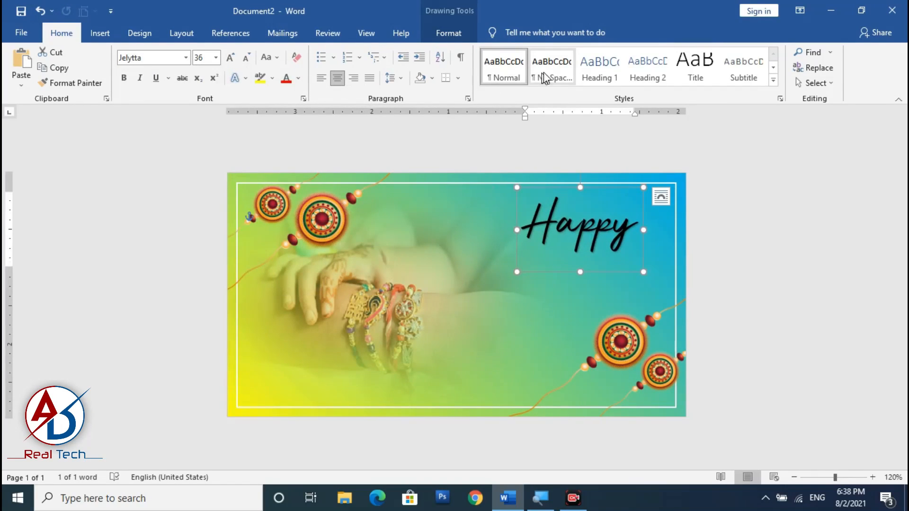
# Clear the formatting of "Happy", apply the No Spacing style and set the font to Jelytta again
pyautogui.click(297, 59)
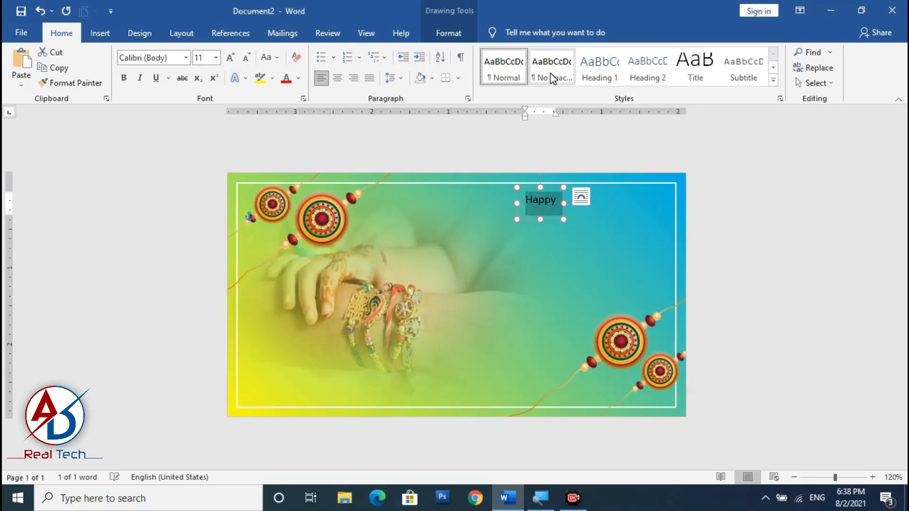
pyautogui.click(185, 57)
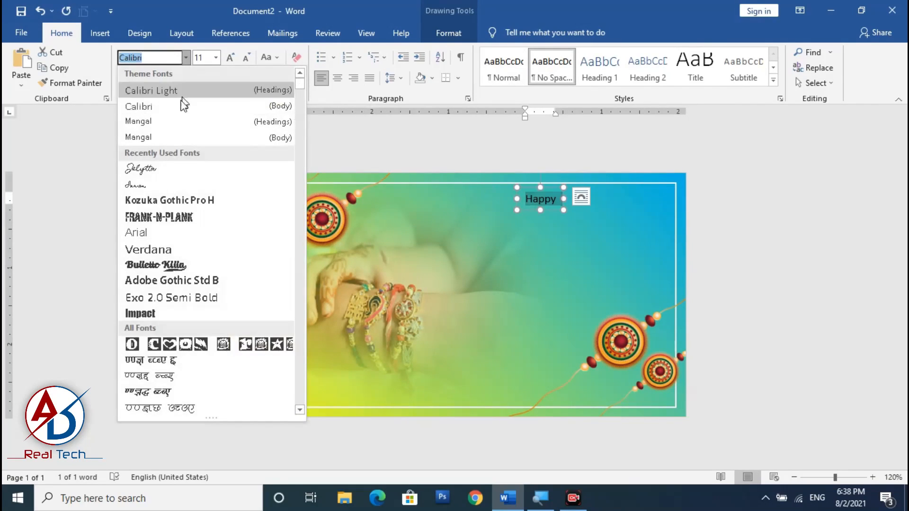
pyautogui.click(160, 179)
# Enlarge "Happy" to 36 pt and move it a little left and up along the banner's upper edge
pyautogui.click(231, 58)
pyautogui.click(230, 57)
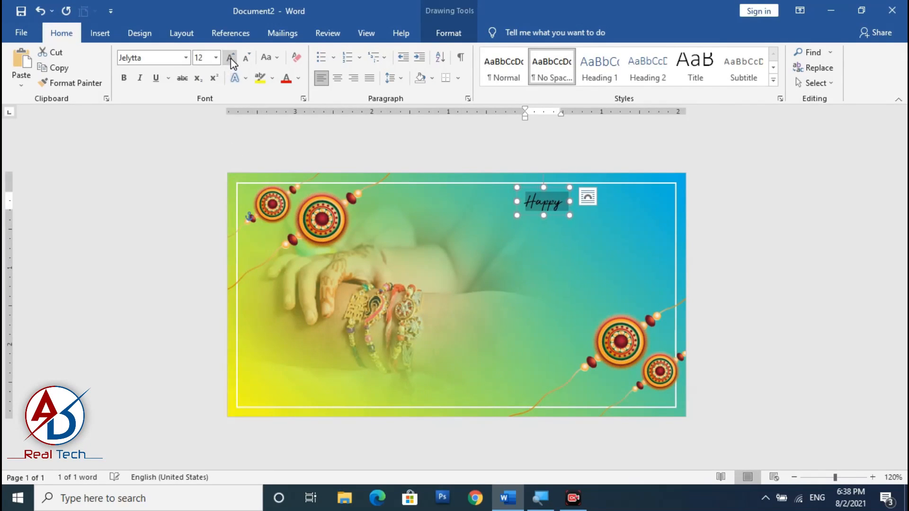
pyautogui.click(230, 57)
pyautogui.click(230, 58)
pyautogui.click(230, 57)
pyautogui.click(231, 57)
pyautogui.click(230, 58)
pyautogui.click(231, 57)
pyautogui.click(231, 57)
pyautogui.click(230, 58)
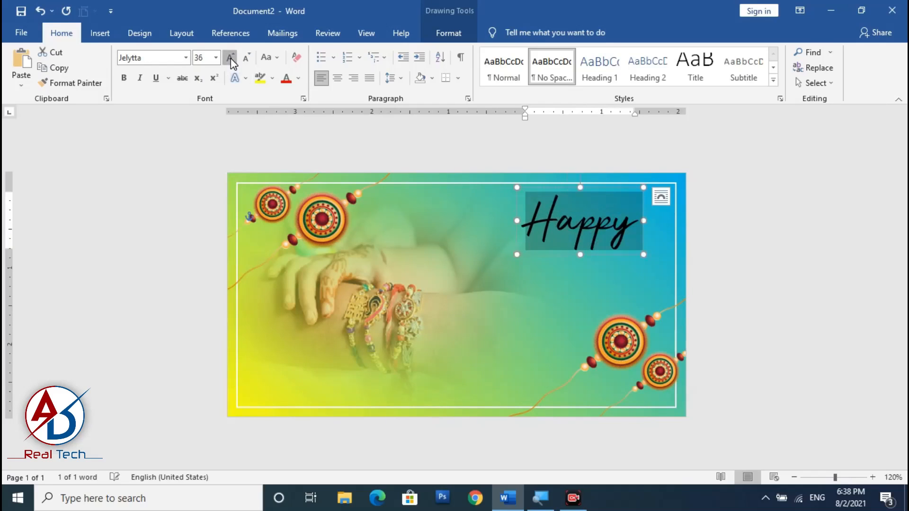
pyautogui.click(230, 58)
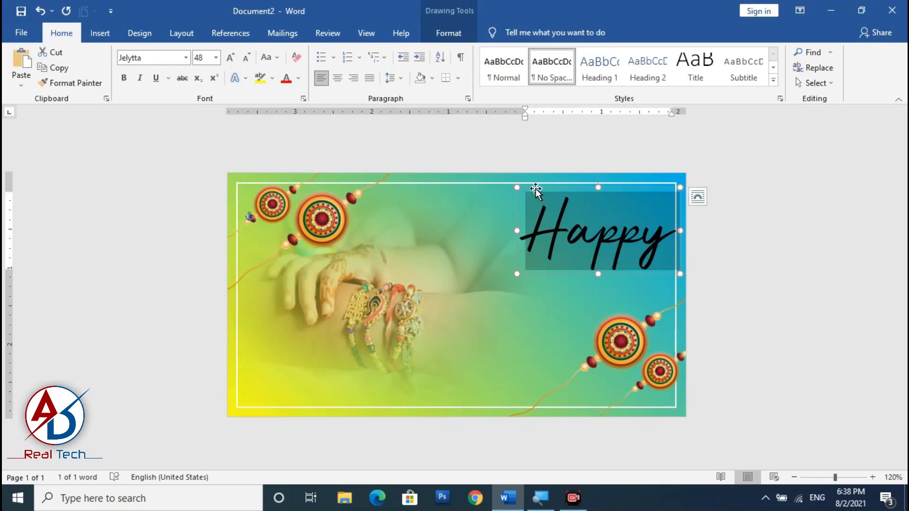
pyautogui.moveTo(536, 190); pyautogui.dragTo(482, 180)
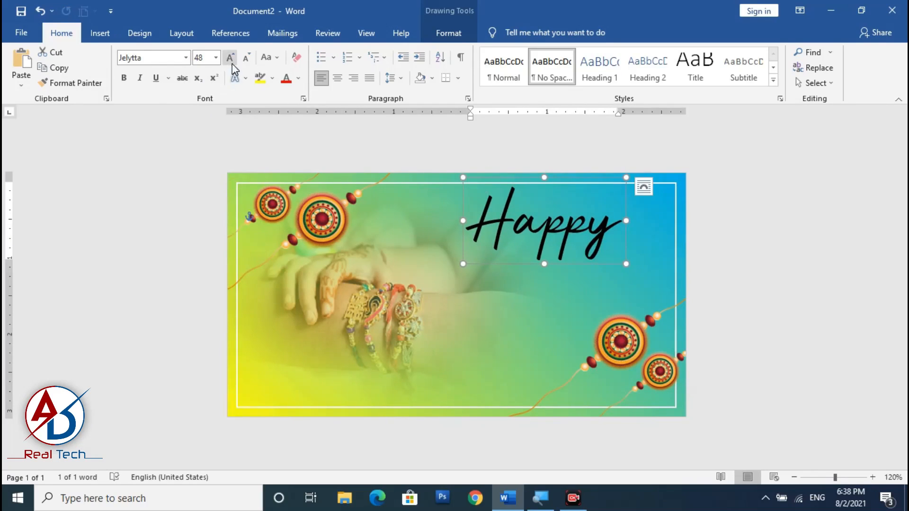
pyautogui.click(246, 58)
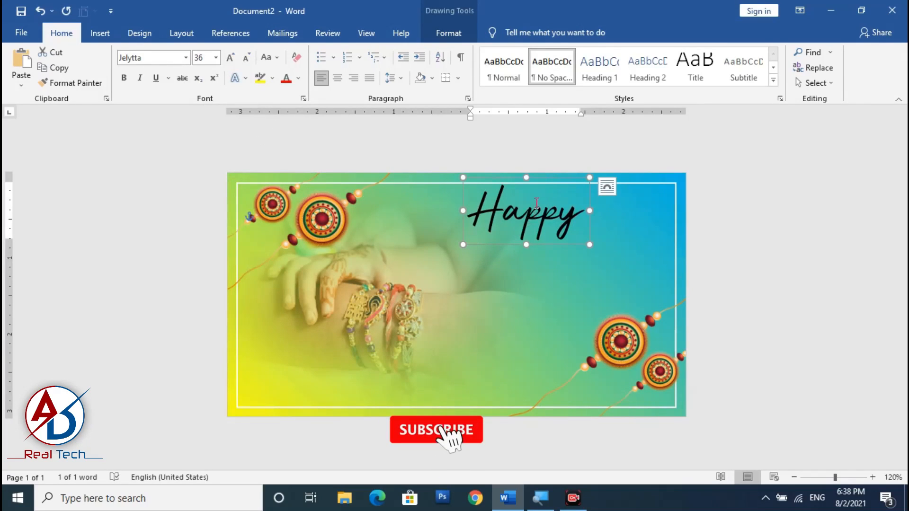
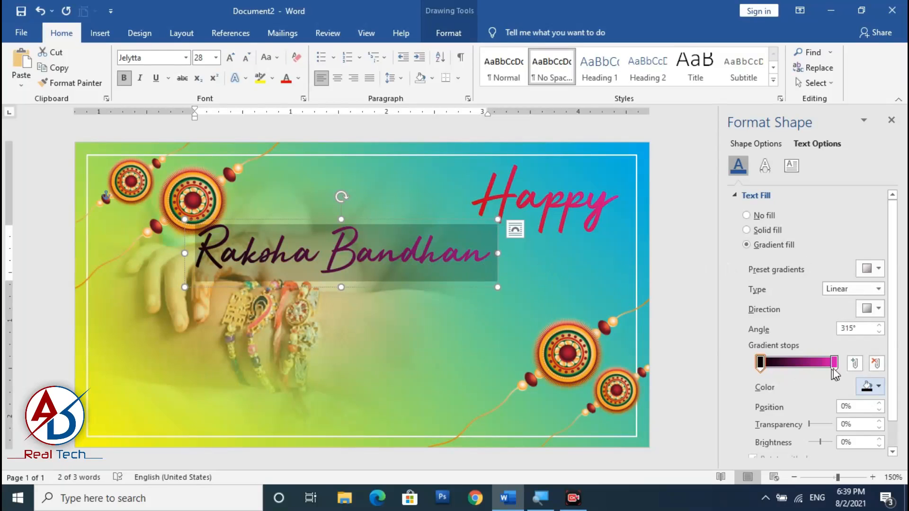
# Add a pink gradient stop at 85% to the "Raksha Bandhan" text and move the text right, directly beneath "Happy"
pyautogui.click(824, 366)
pyautogui.moveTo(430, 221); pyautogui.dragTo(552, 219)
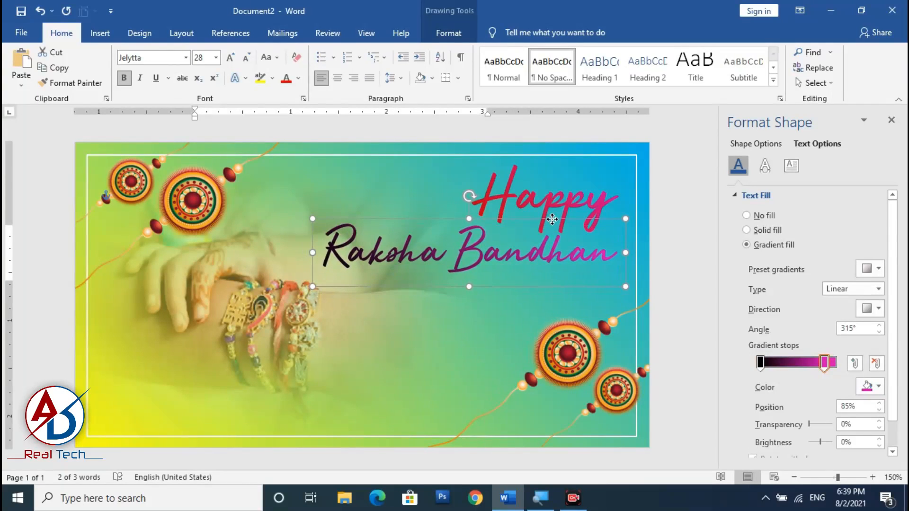
# Nudge "Happy" and "Raksha Bandhan" slightly right and up so they sit closer to the border's right side
pyautogui.click(552, 219)
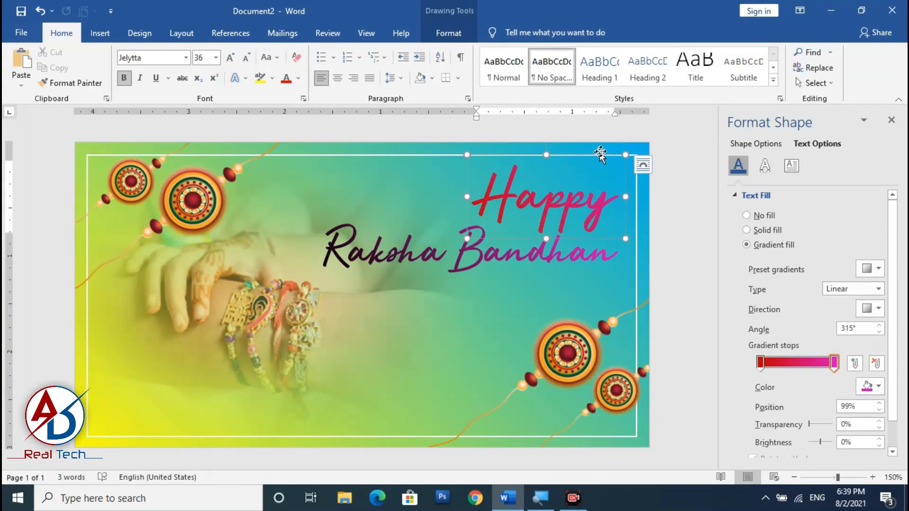
pyautogui.moveTo(599, 154); pyautogui.dragTo(605, 148)
pyautogui.click(588, 288)
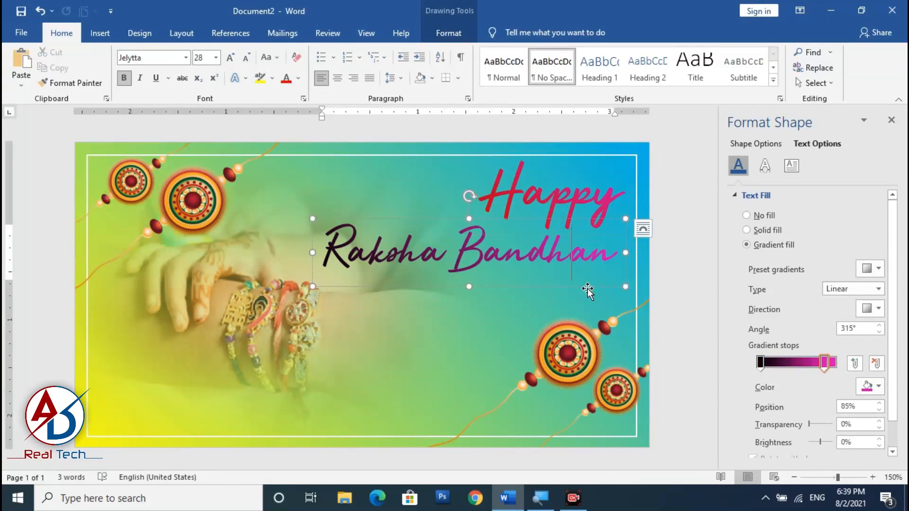
pyautogui.moveTo(588, 291); pyautogui.dragTo(594, 284)
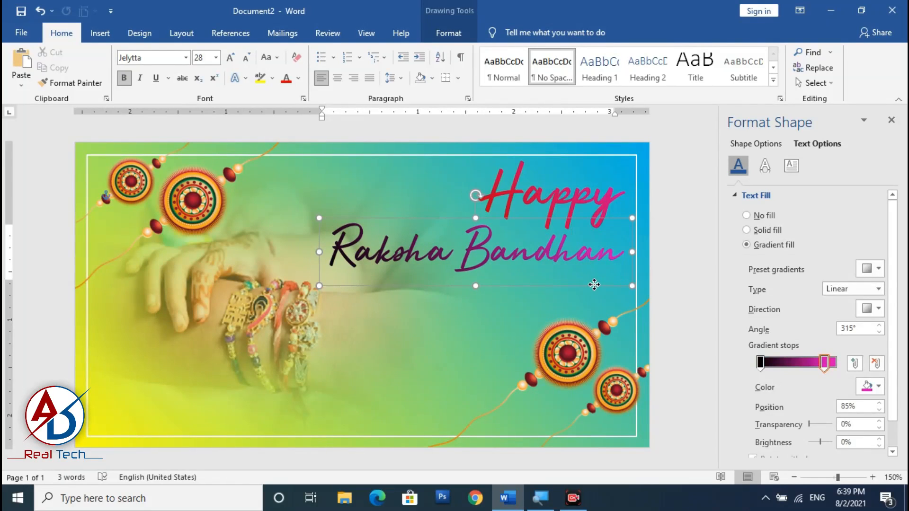
pyautogui.keyDown('ctrl'); pyautogui.scroll(-4, 505, 303); pyautogui.keyUp('ctrl')
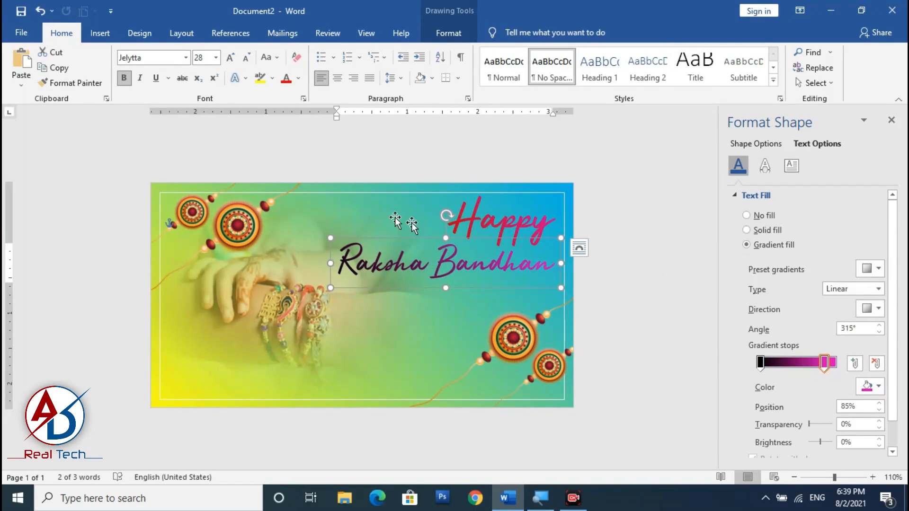
# Give the "Raksha Bandhan" text a white glow with a size of 7 pt
pyautogui.click(764, 165)
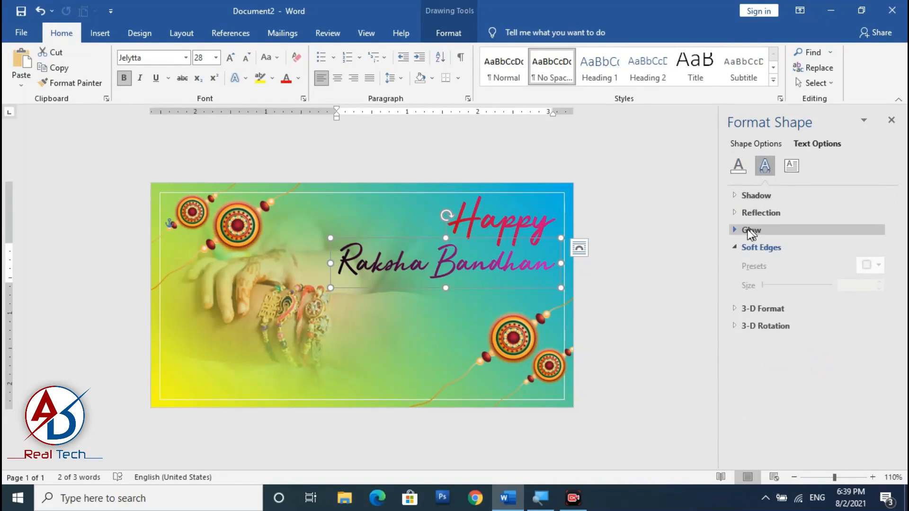
pyautogui.click(735, 230)
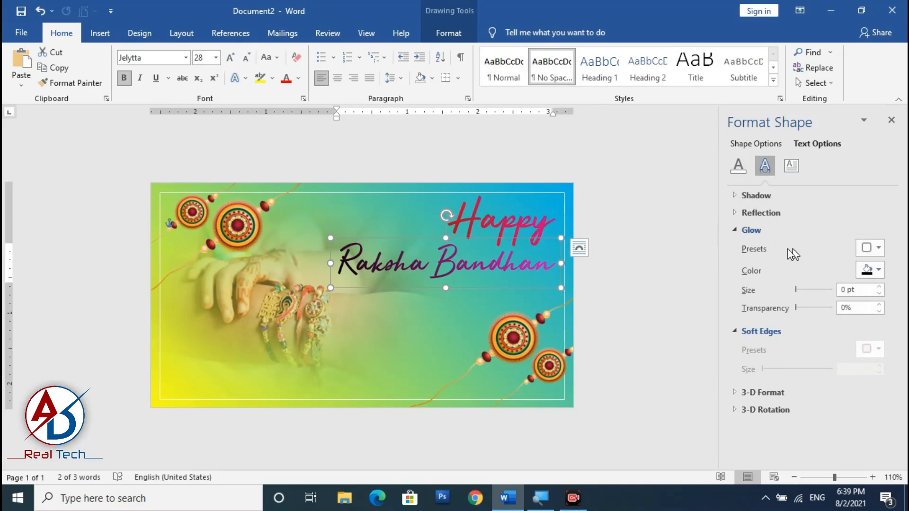
pyautogui.click(879, 271)
pyautogui.click(796, 300)
pyautogui.moveTo(796, 289); pyautogui.dragTo(797, 291)
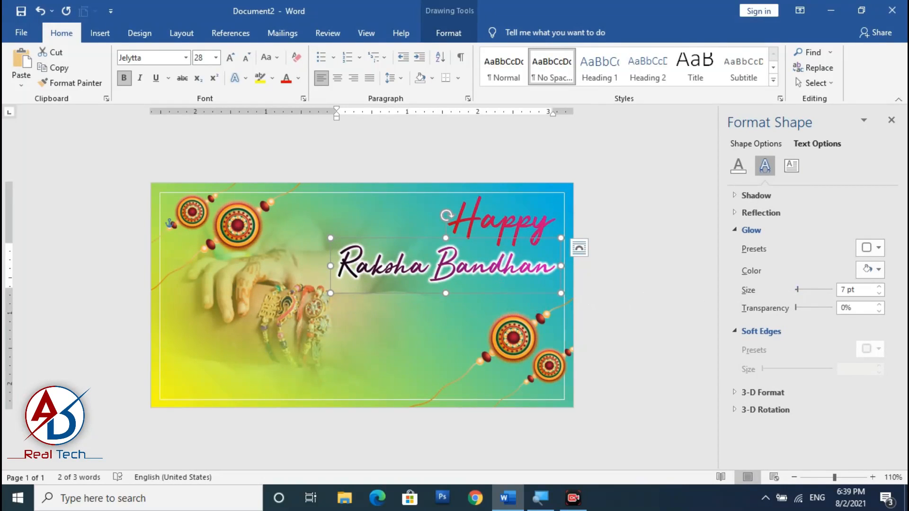
# Give "Happy" a white 8 pt glow and move "Raksha Bandhan" slightly down to leave room beneath it
pyautogui.click(497, 220)
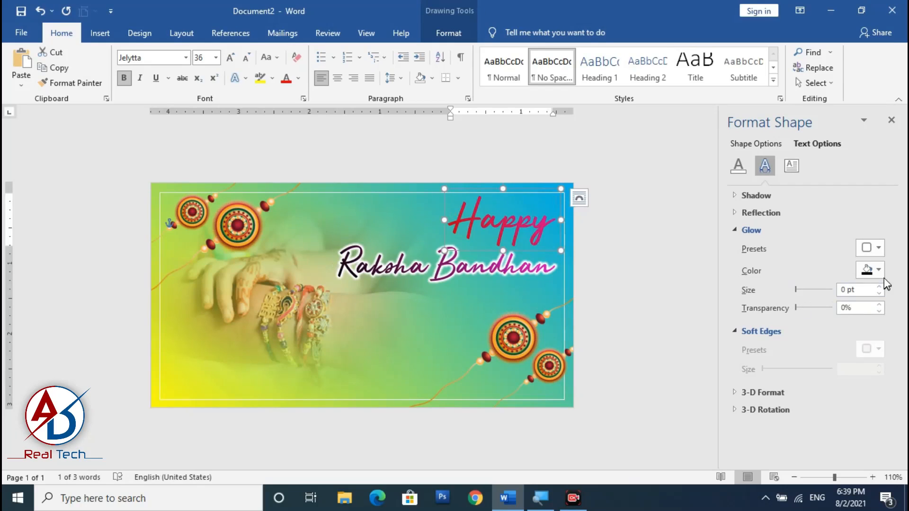
pyautogui.click(870, 269)
pyautogui.click(797, 301)
pyautogui.moveTo(796, 287); pyautogui.dragTo(799, 291)
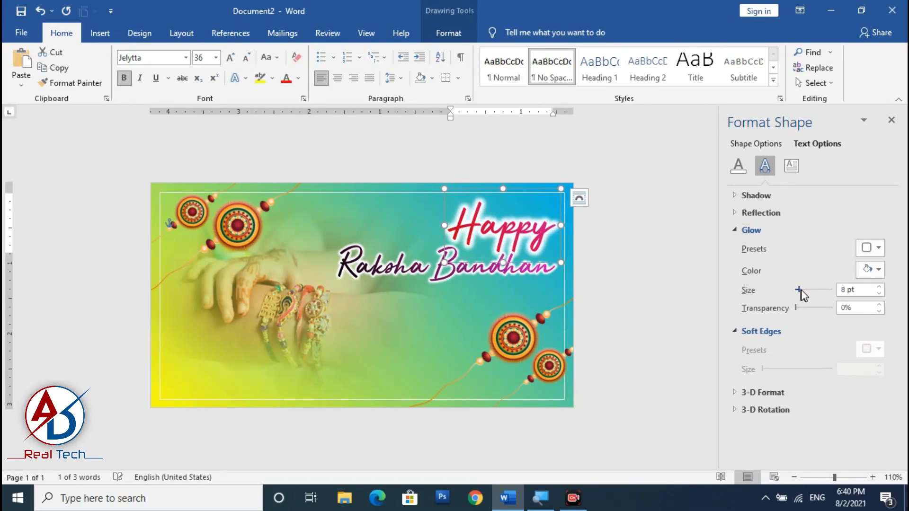
pyautogui.click(468, 277)
pyautogui.moveTo(467, 293); pyautogui.dragTo(468, 302)
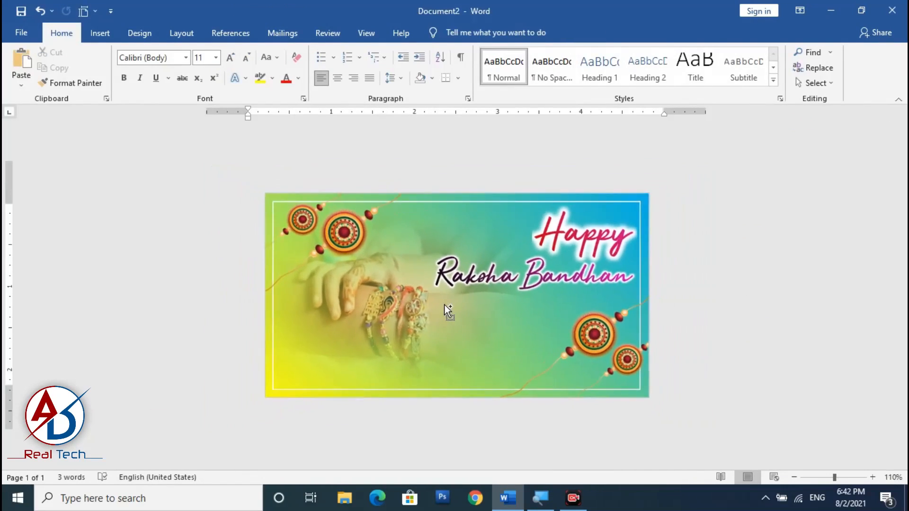
# Insert a plain black WordArt text box and place it over the lower left part of the banner
pyautogui.keyDown('ctrl'); pyautogui.scroll(1, 444, 305); pyautogui.keyUp('ctrl')
pyautogui.click(100, 33)
pyautogui.click(648, 68)
pyautogui.click(654, 95)
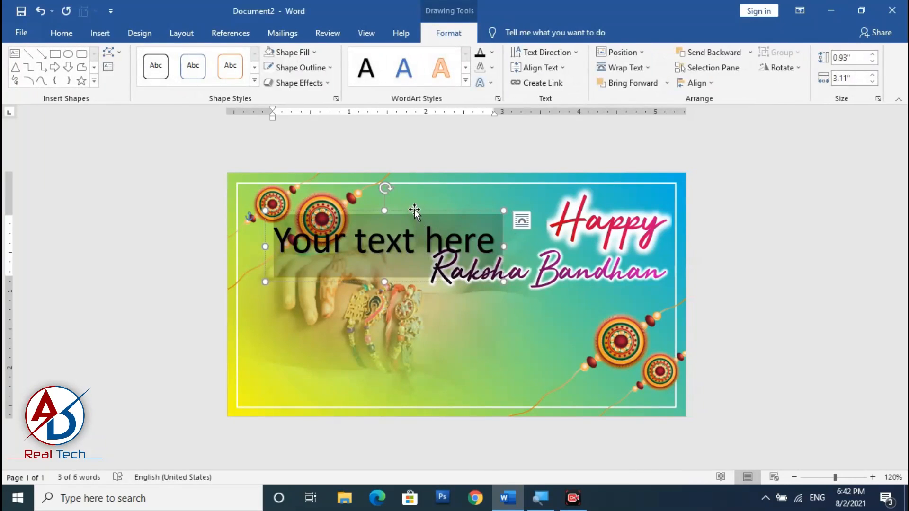
pyautogui.moveTo(414, 211); pyautogui.dragTo(405, 303)
# Clear the new WordArt text's formatting, apply the No Spacing style and shift it right over the bracelets
pyautogui.tripleClick(407, 342)
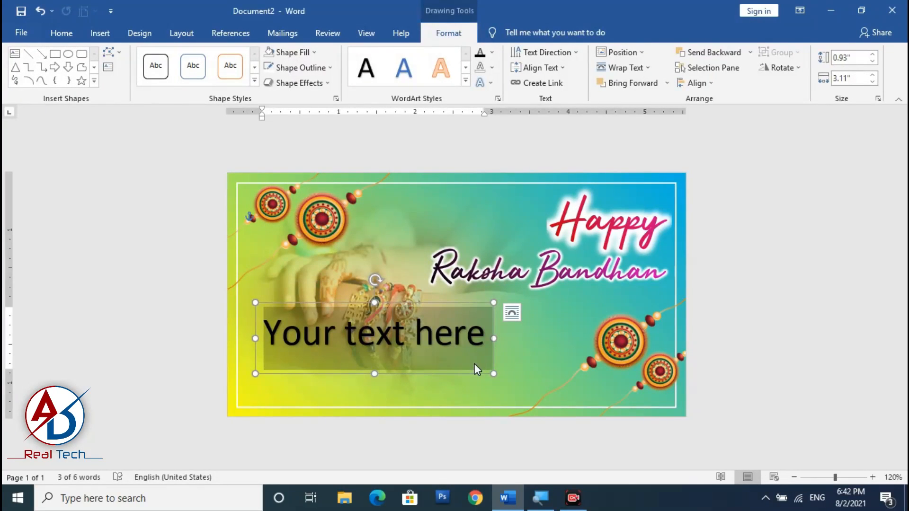
pyautogui.click(61, 33)
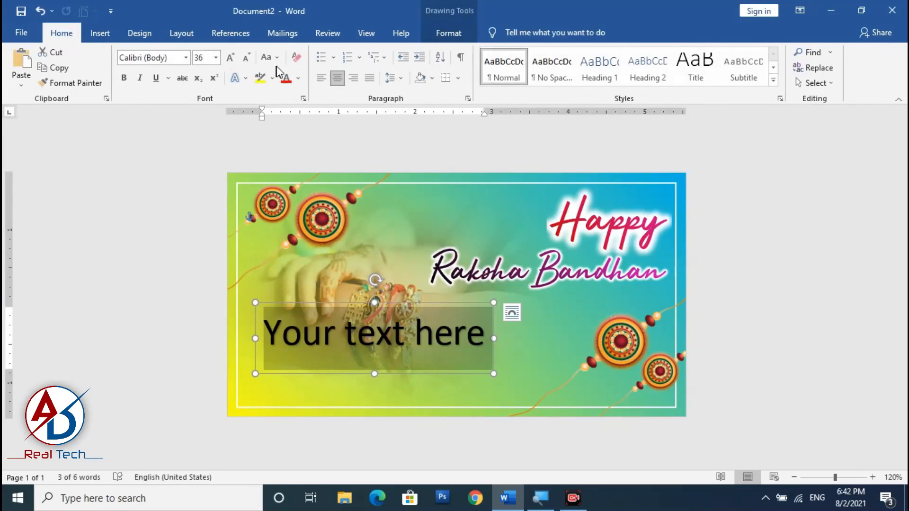
pyautogui.click(296, 58)
pyautogui.click(546, 75)
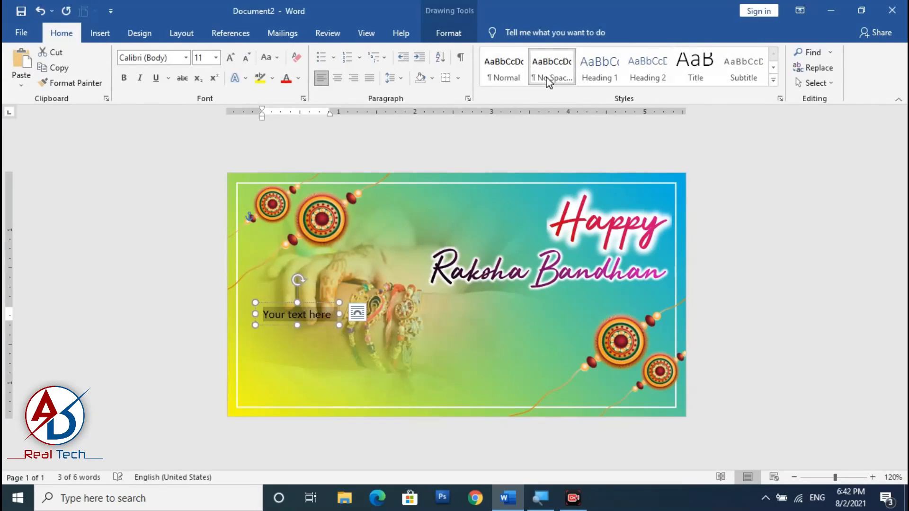
pyautogui.click(318, 305)
pyautogui.keyDown('ctrl'); pyautogui.scroll(4, 404, 331); pyautogui.keyUp('ctrl')
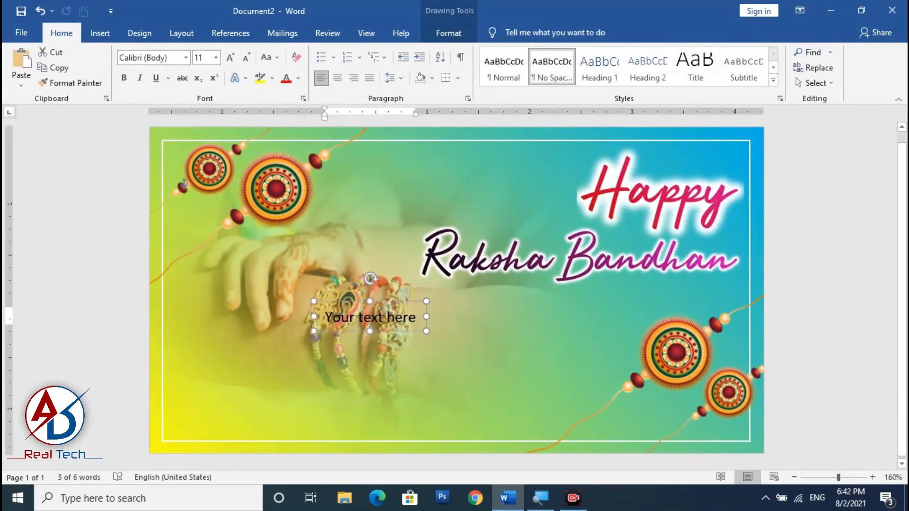
# Replace the placeholder text with "Sunday, August 2021"
pyautogui.hotkey('ctrl', 'a')
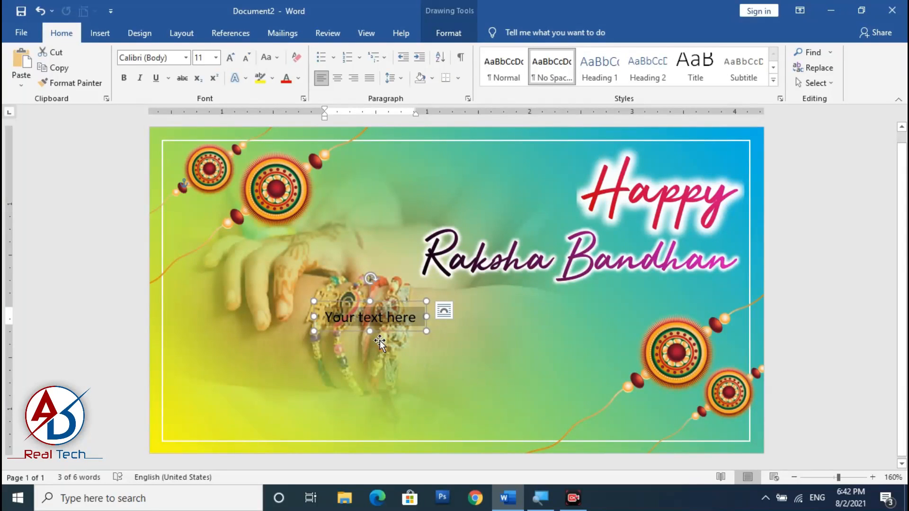
pyautogui.write('Sunday')
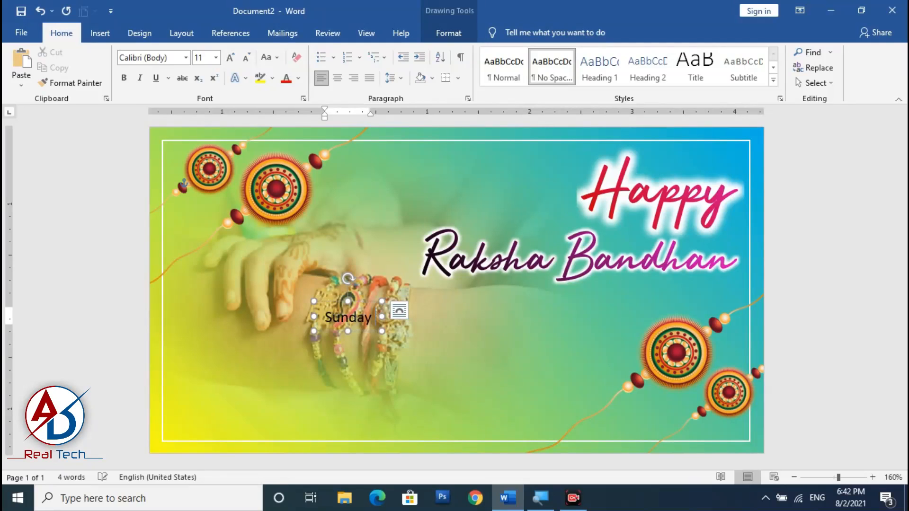
pyautogui.write(', August 2021')
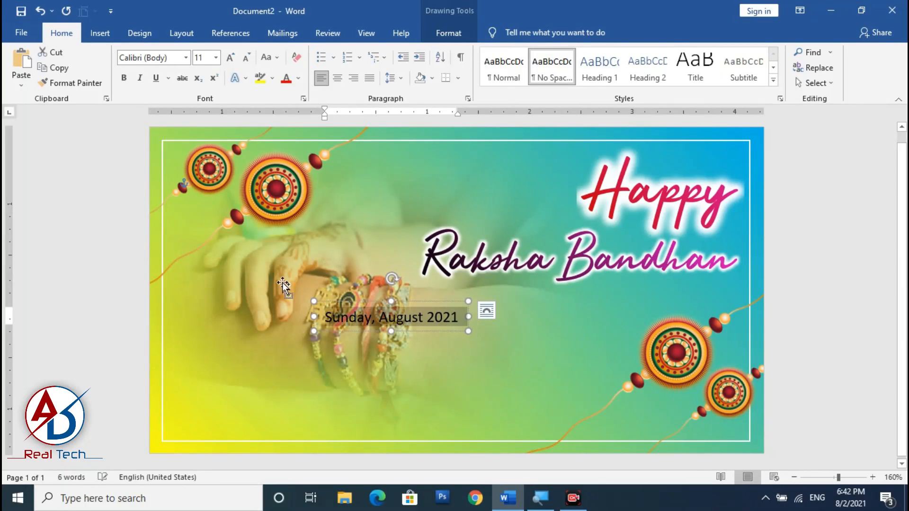
# Set the date text's font to Verdana and move it beneath "Bandhan"
pyautogui.click(185, 59)
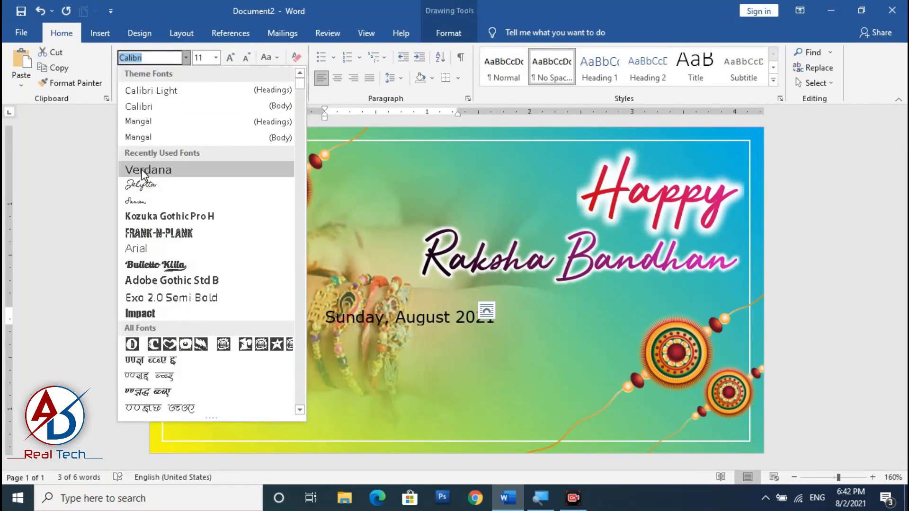
pyautogui.click(145, 168)
pyautogui.moveTo(423, 305); pyautogui.dragTo(660, 281)
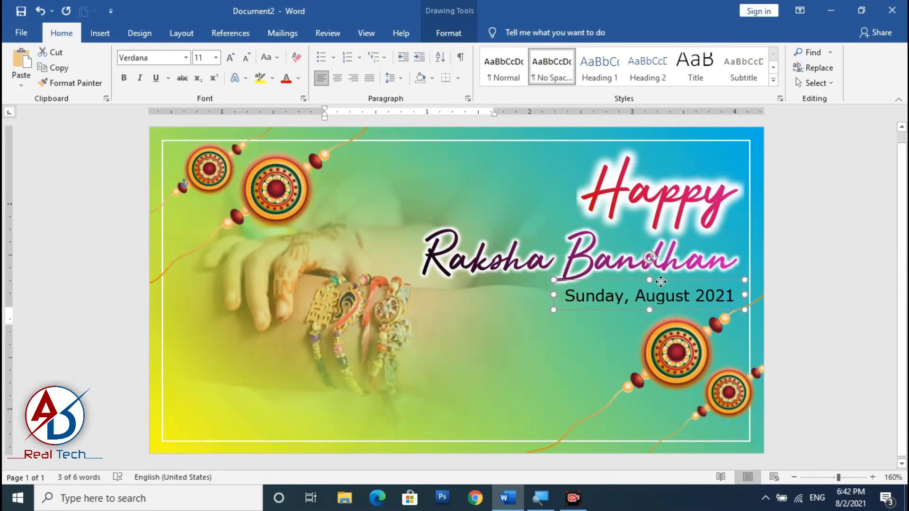
# Colour the date text black and reduce its font size to 10 pt
pyautogui.click(297, 79)
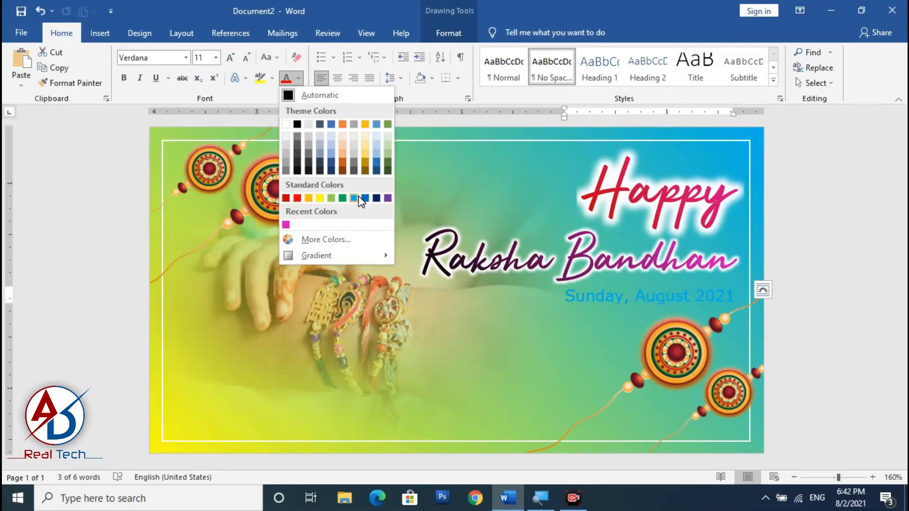
pyautogui.click(297, 124)
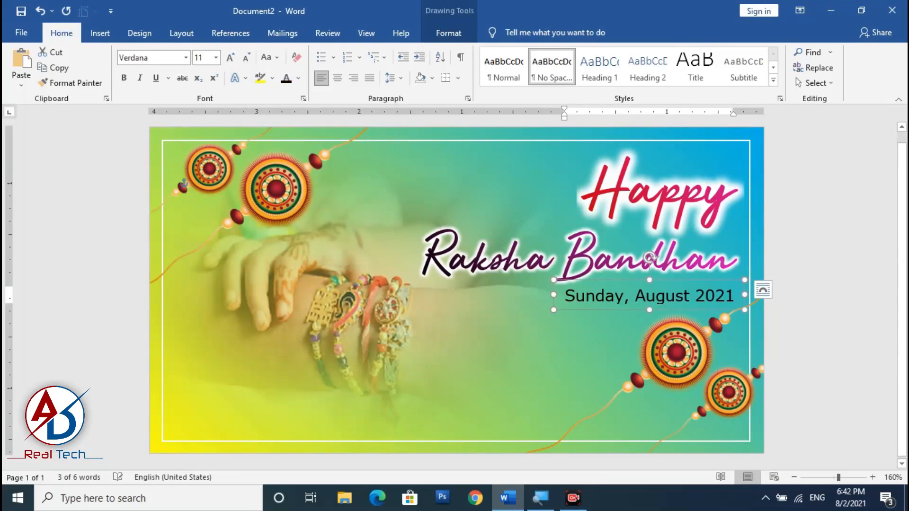
pyautogui.click(246, 58)
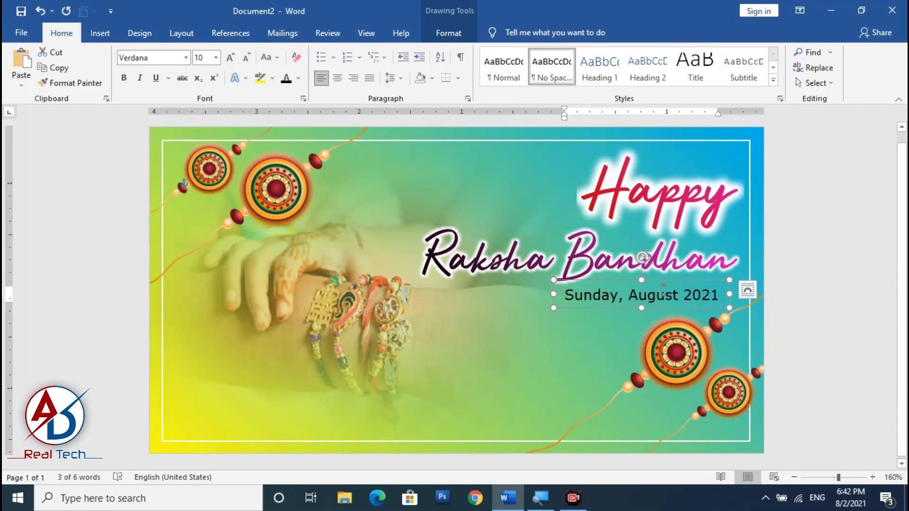
# Move the date text left beneath "Raksha" and nudge it slightly left and up to line up with the "R"
pyautogui.moveTo(671, 284); pyautogui.dragTo(527, 284)
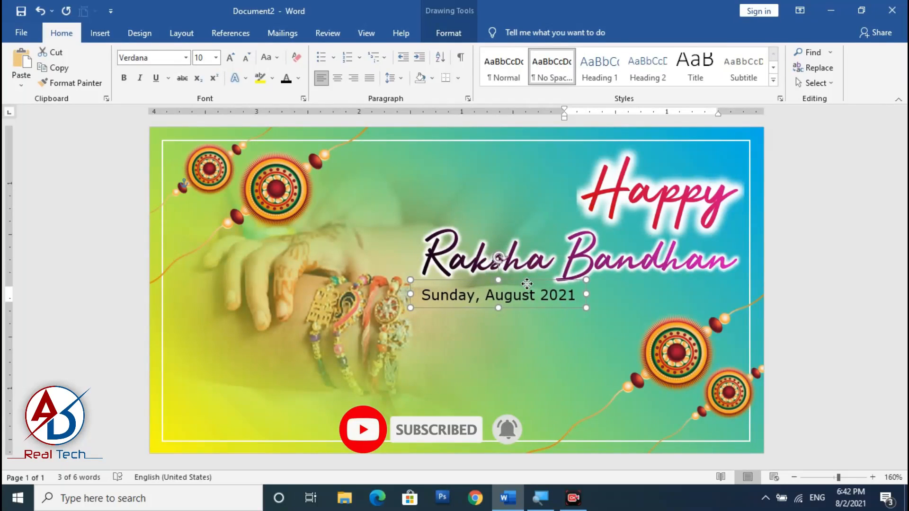
pyautogui.press('Left')
pyautogui.press('Left')
pyautogui.press('Up')
pyautogui.press('Up')
pyautogui.press('Up')
pyautogui.press('Up')
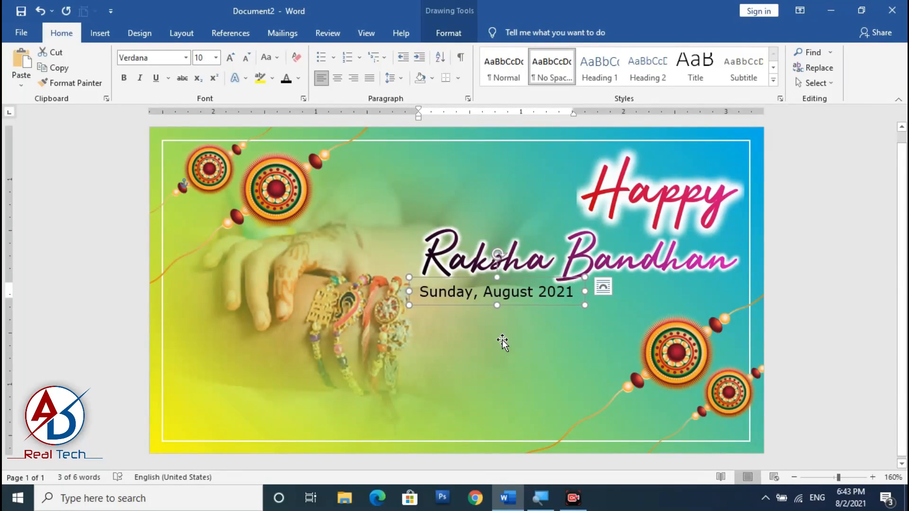
# Duplicate the date text box below the original and replace the copy's text with "Celebrate the Bond of Brother & Sister"
pyautogui.moveTo(448, 280); pyautogui.dragTo(421, 354)
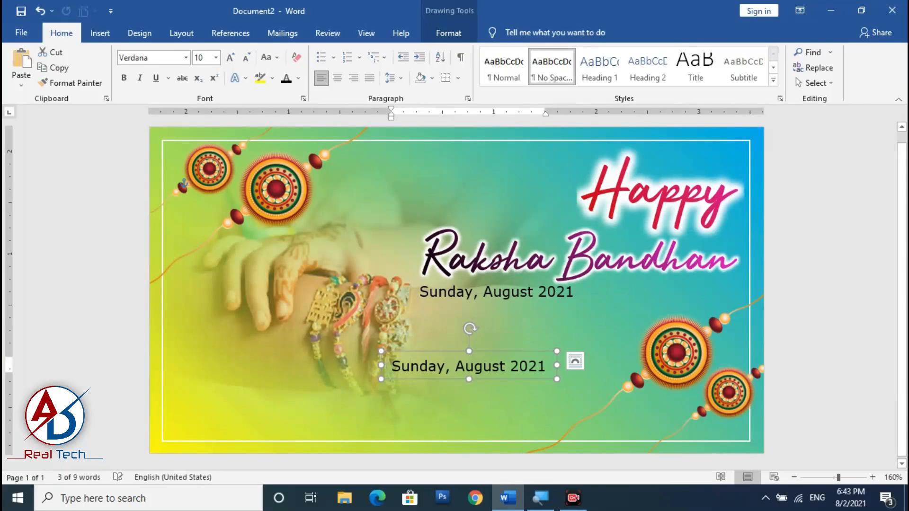
pyautogui.tripleClick(422, 367)
pyautogui.write('Cel')
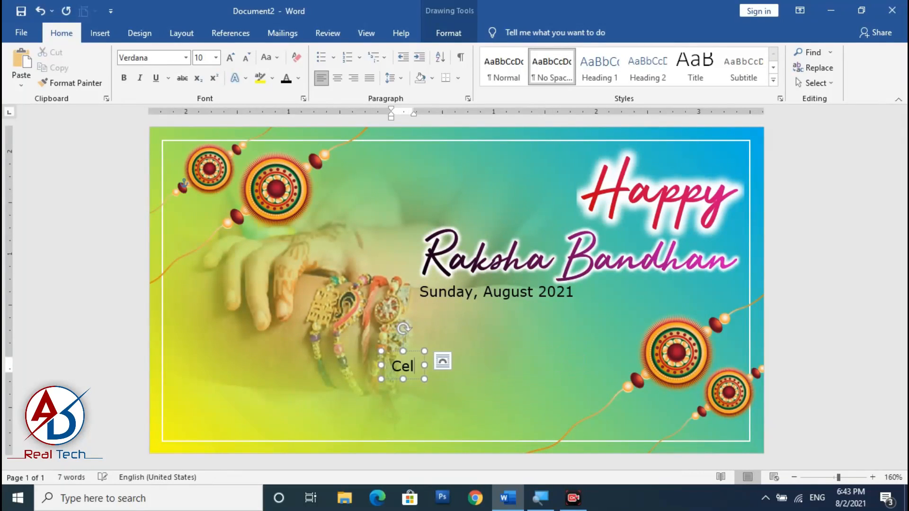
pyautogui.write('ebr')
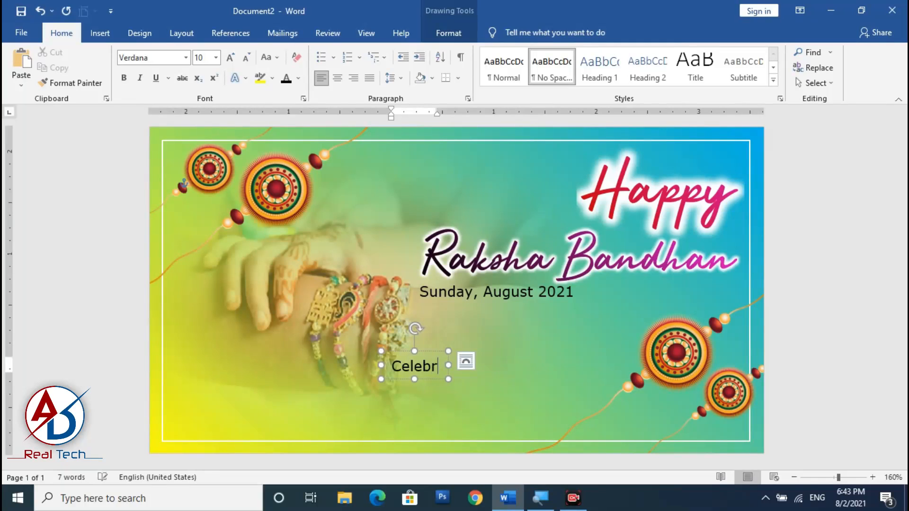
pyautogui.write('ate the b')
pyautogui.press('BackSpace')
pyautogui.write('Bond ')
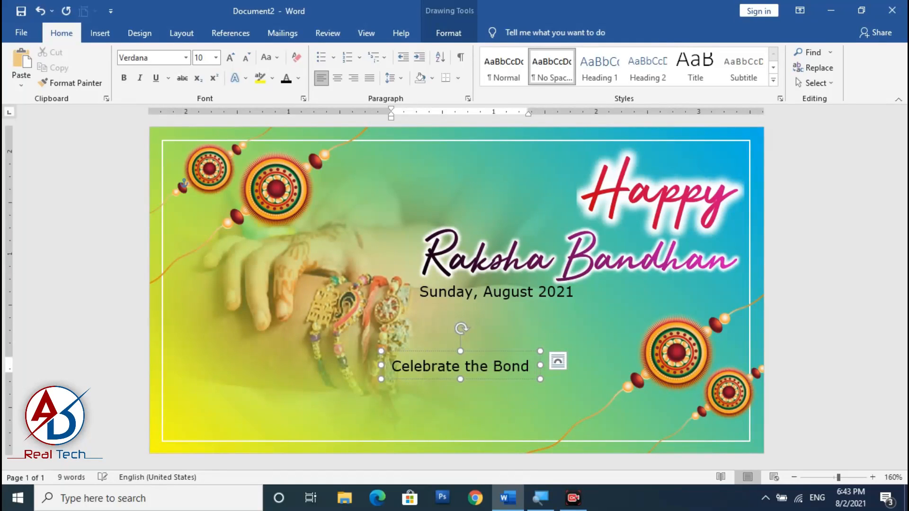
pyautogui.write('of Br')
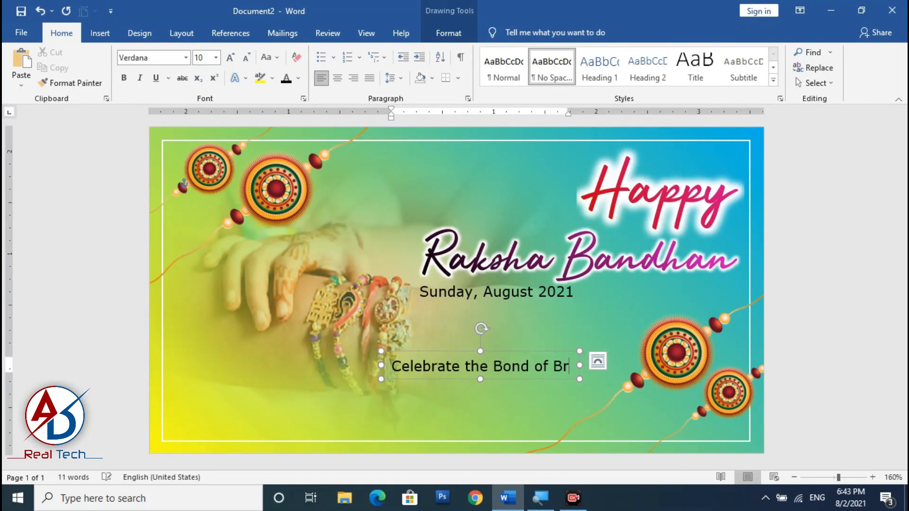
pyautogui.write('other')
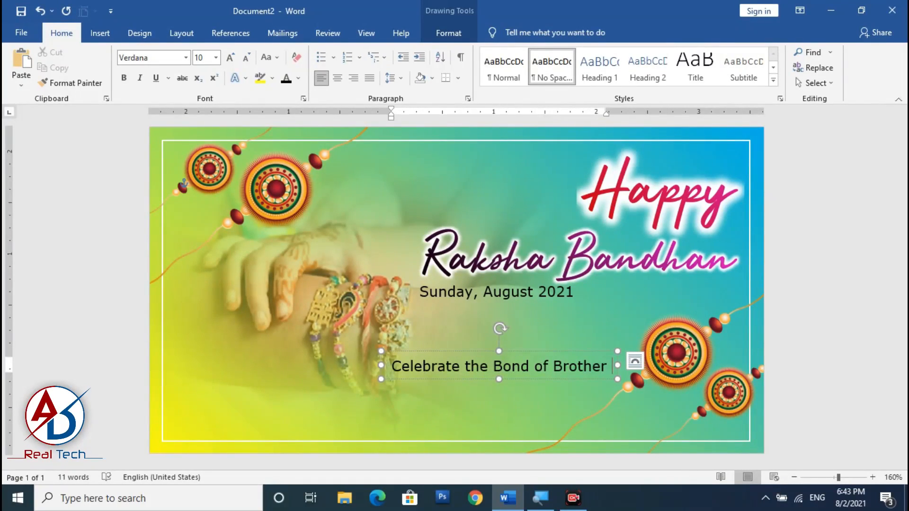
pyautogui.write(' & Si')
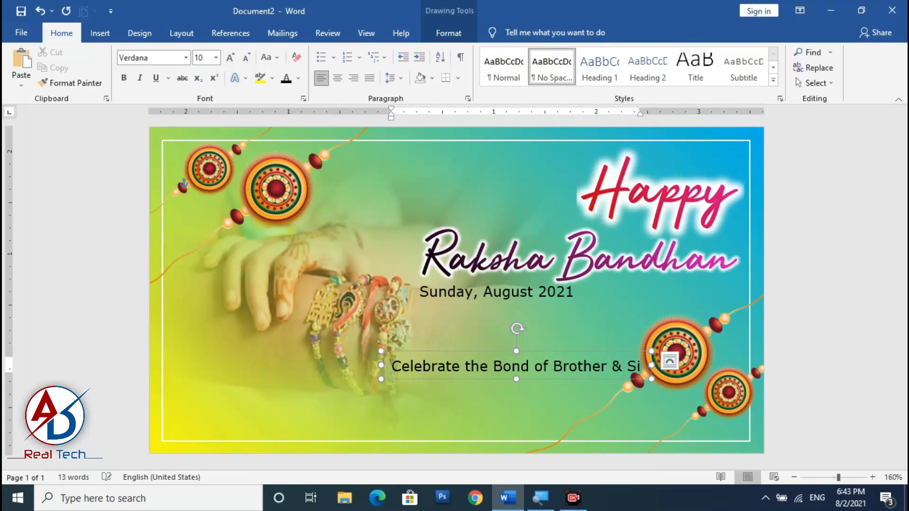
pyautogui.write('st')
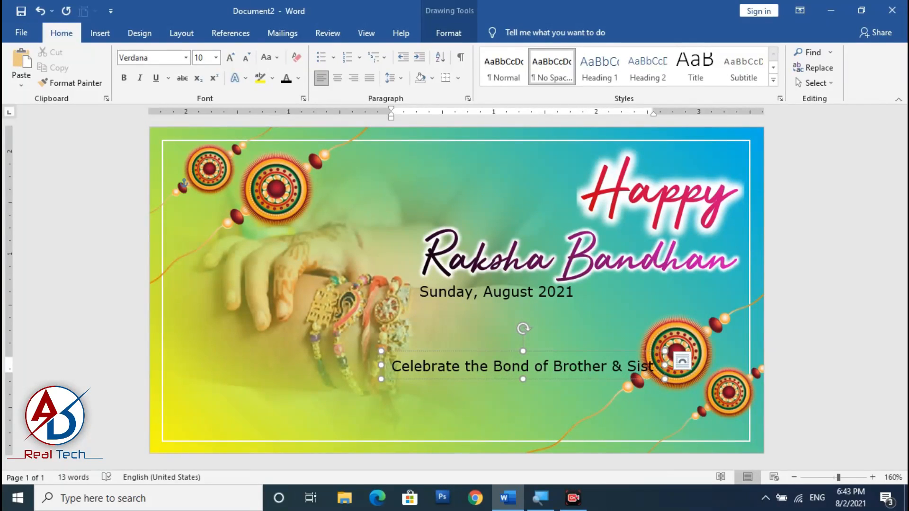
pyautogui.write('er')
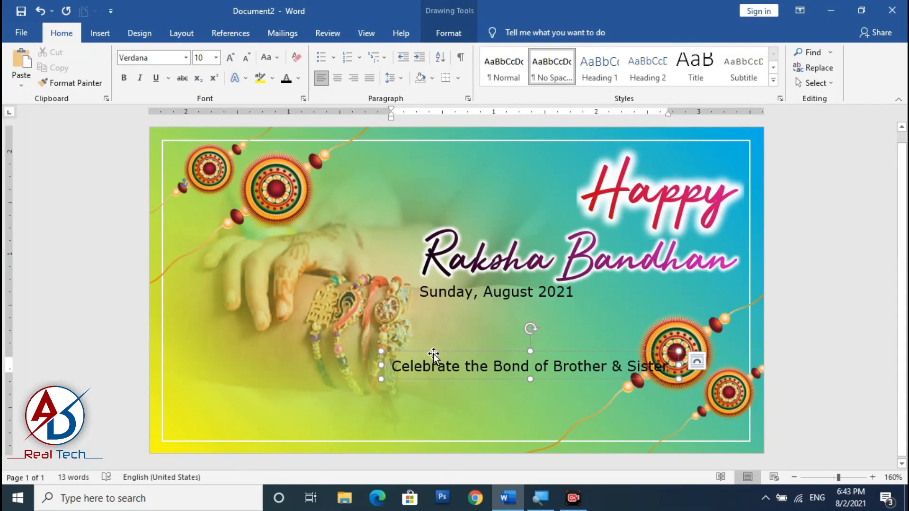
# Move the "Celebrate the Bond of Brother & Sister" text to the border's lower left corner and enlarge it to 12 pt
pyautogui.moveTo(436, 354); pyautogui.dragTo(224, 411)
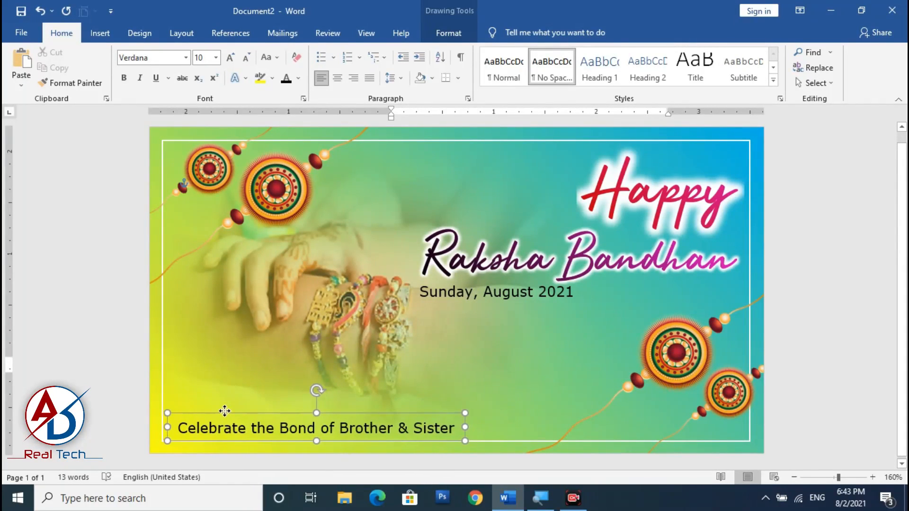
pyautogui.click(231, 58)
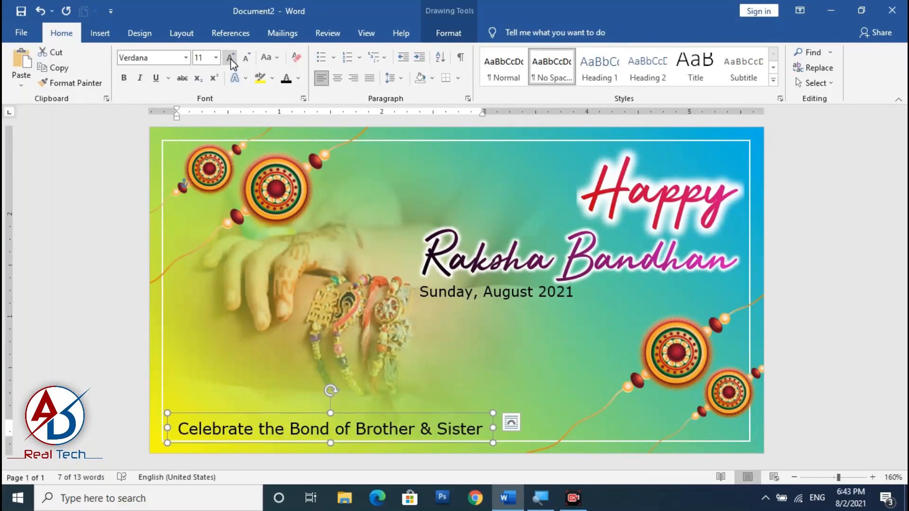
pyautogui.click(230, 58)
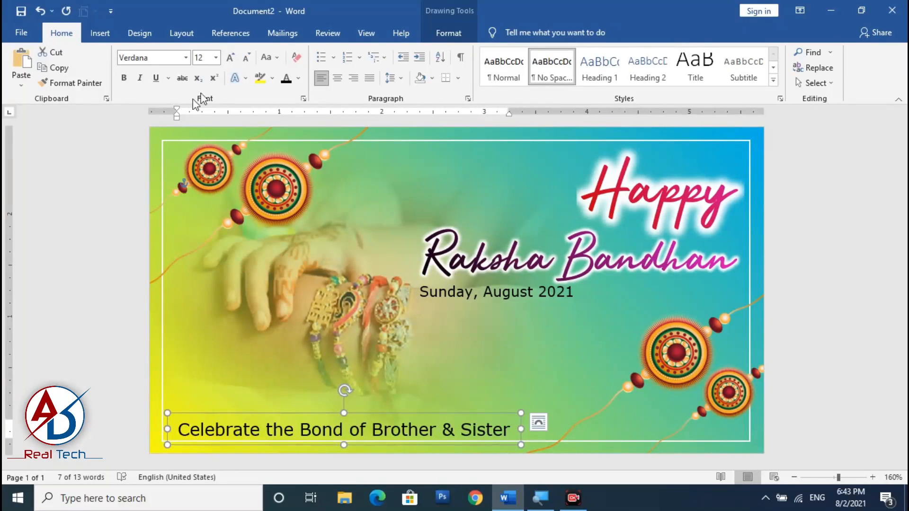
# Try a white glow on the "Celebrate the Bond of Brother & Sister" text box with 0 pt size and 0% transparency
pyautogui.click(300, 79)
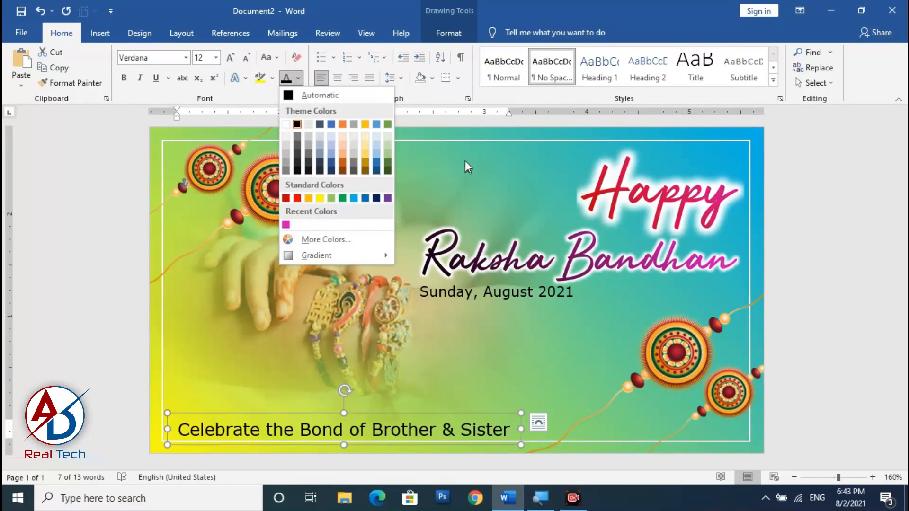
pyautogui.click(475, 135)
pyautogui.moveTo(392, 419); pyautogui.dragTo(393, 413)
pyautogui.rightClick(393, 413)
pyautogui.click(422, 403)
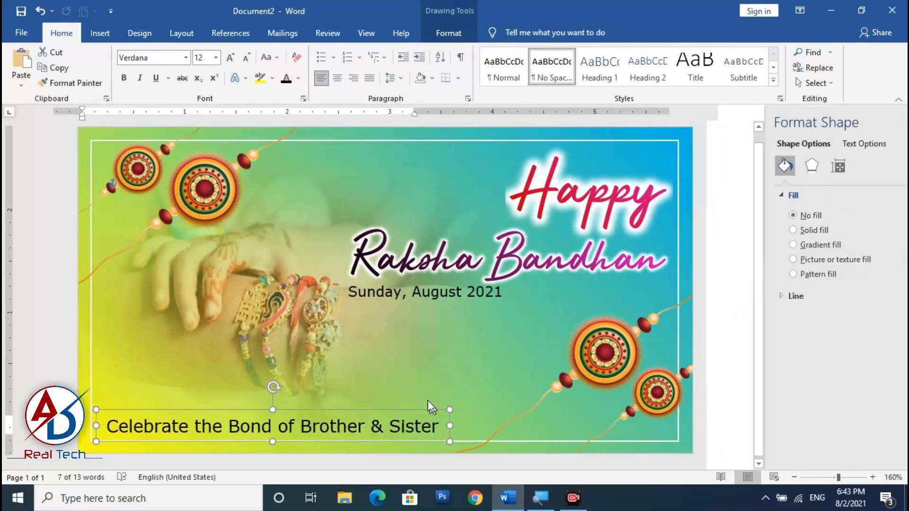
pyautogui.click(765, 166)
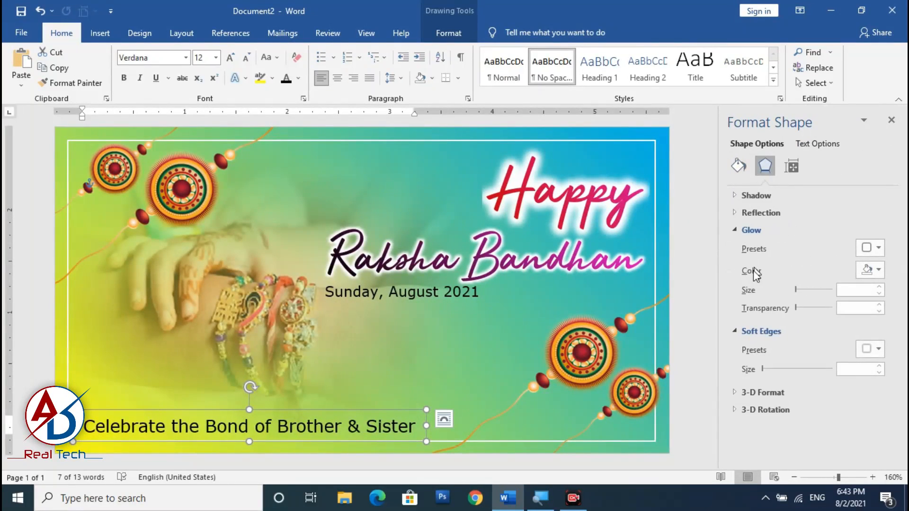
pyautogui.click(797, 289)
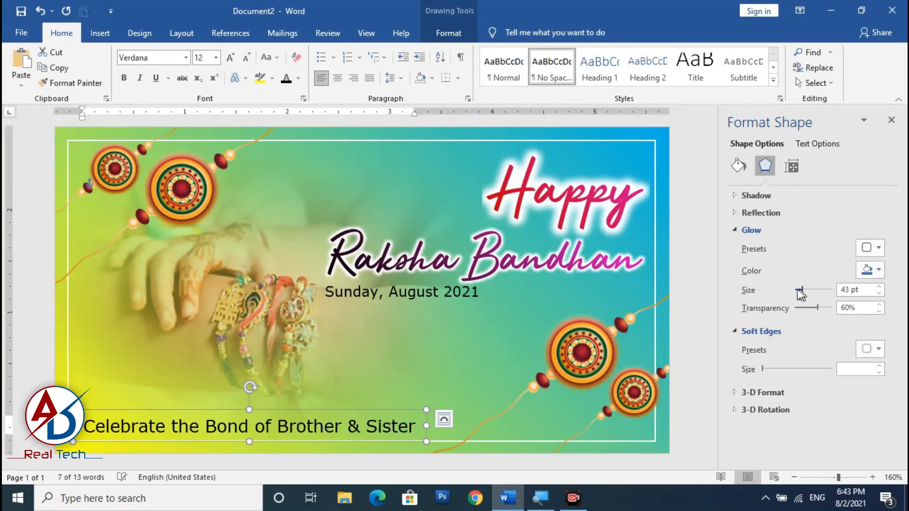
pyautogui.click(878, 270)
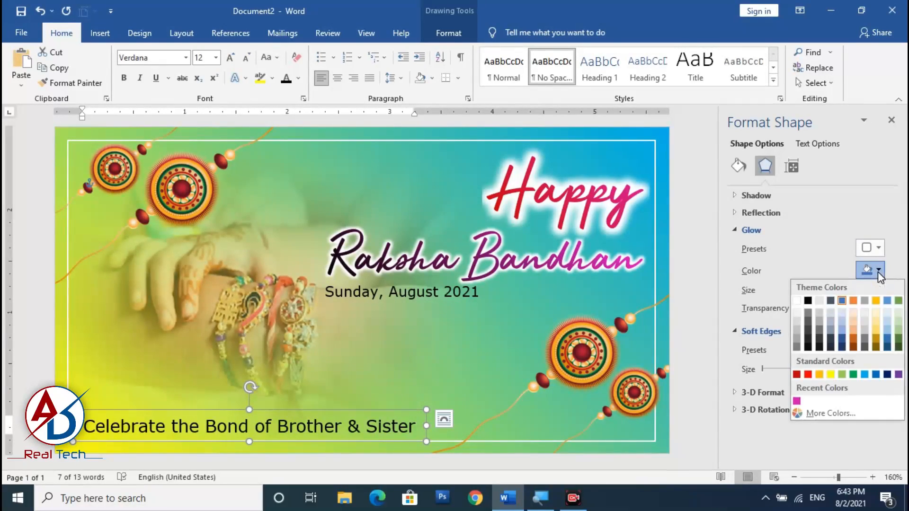
pyautogui.click(808, 301)
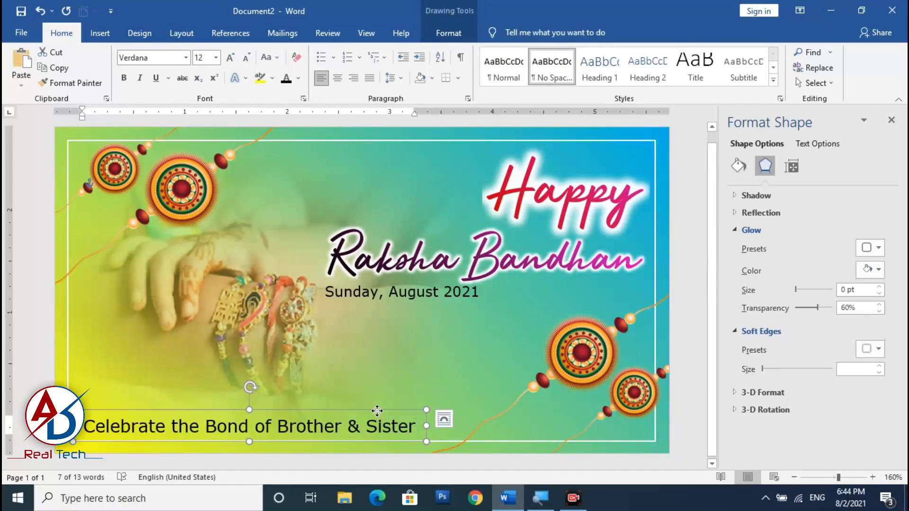
pyautogui.moveTo(376, 411); pyautogui.dragTo(377, 409)
pyautogui.moveTo(817, 308); pyautogui.dragTo(778, 308)
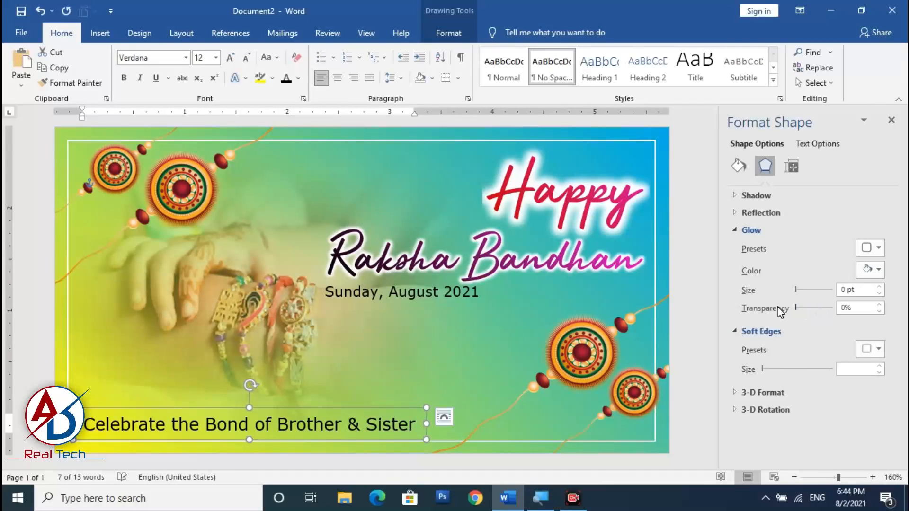
# Apply a 5 pt white glow preset with 60% transparency to the tagline box and reposition it at the border's lower left corner
pyautogui.click(877, 248)
pyautogui.click(699, 343)
pyautogui.click(876, 269)
pyautogui.click(796, 301)
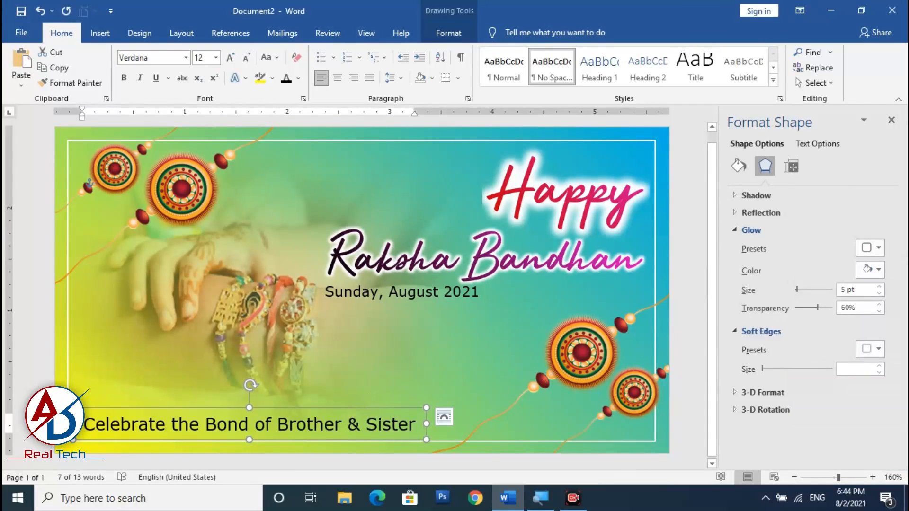
pyautogui.moveTo(342, 410); pyautogui.dragTo(349, 394)
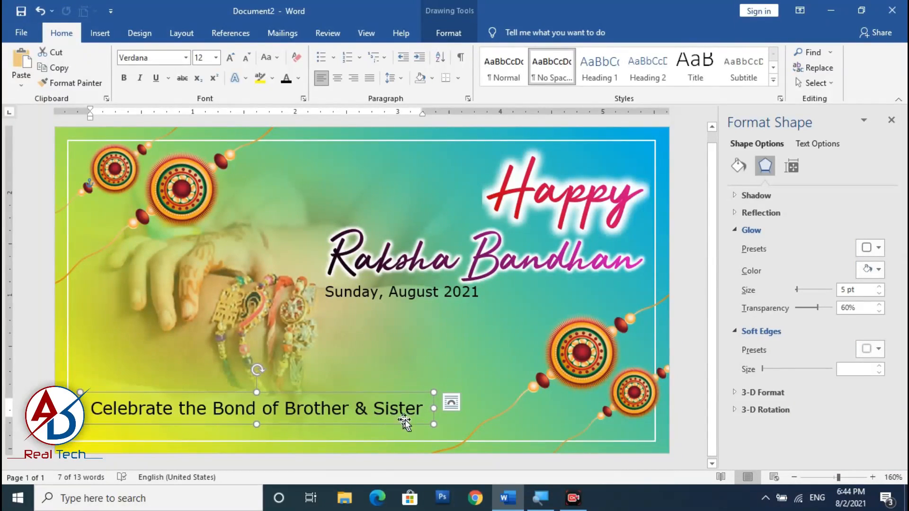
pyautogui.click(891, 120)
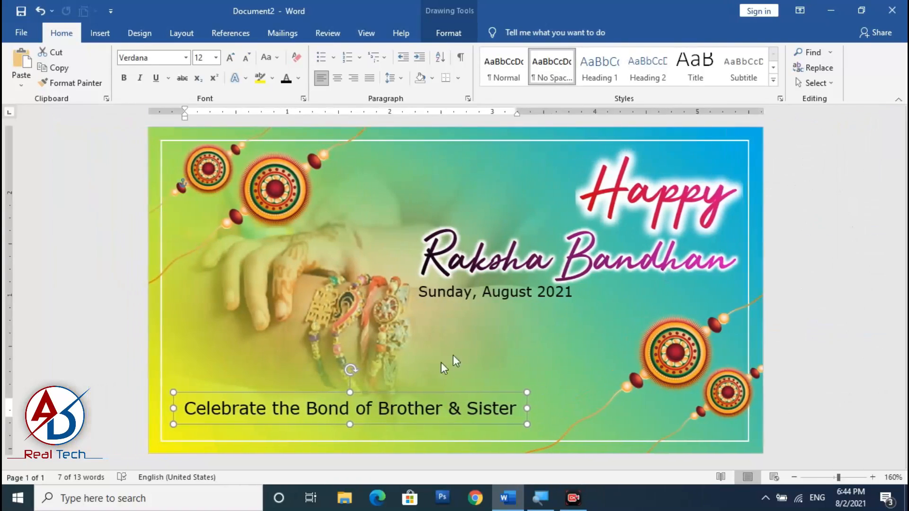
pyautogui.moveTo(412, 390); pyautogui.dragTo(392, 413)
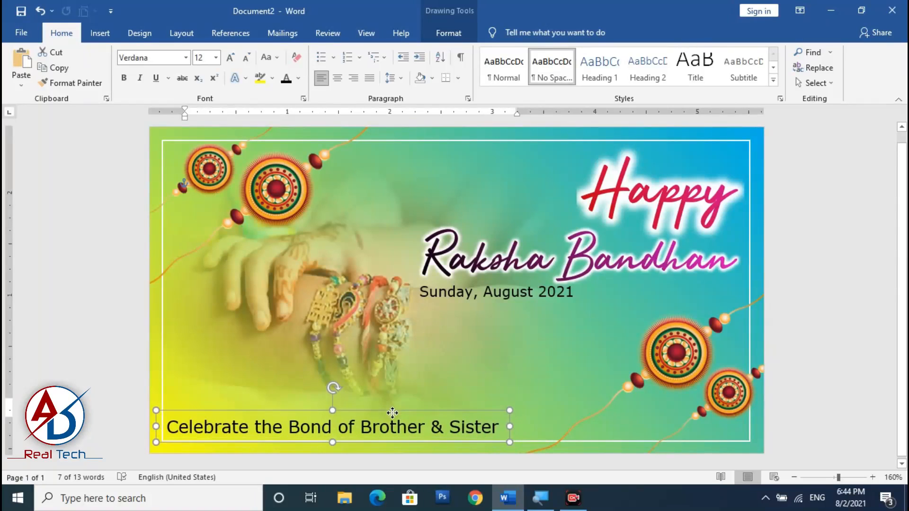
# Fill the tagline text with a linear black-to-magenta gradient, placing the black stop at 30% and the magenta stop at 100%
pyautogui.click(450, 33)
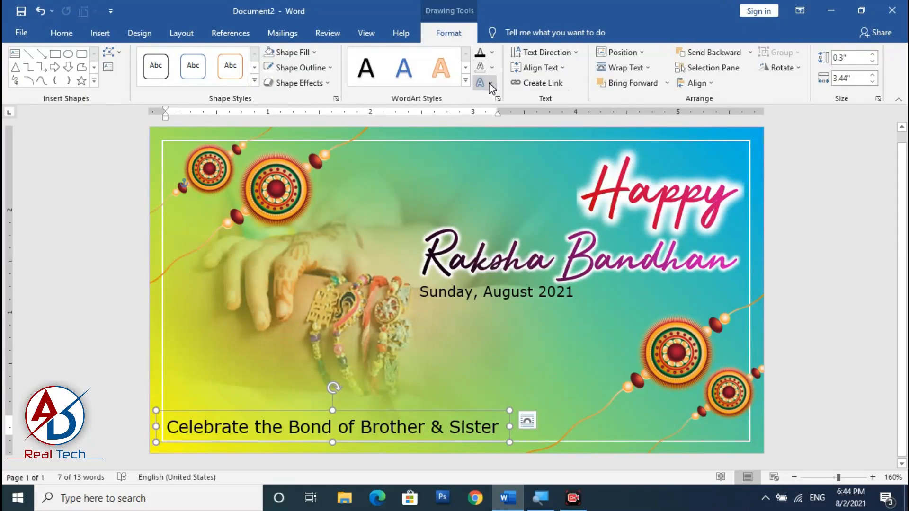
pyautogui.click(494, 54)
pyautogui.moveTo(504, 245)
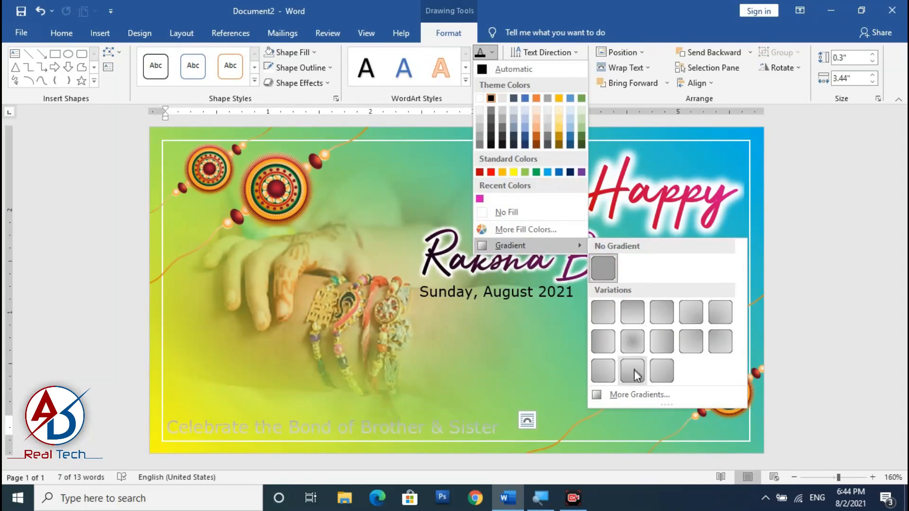
pyautogui.click(636, 394)
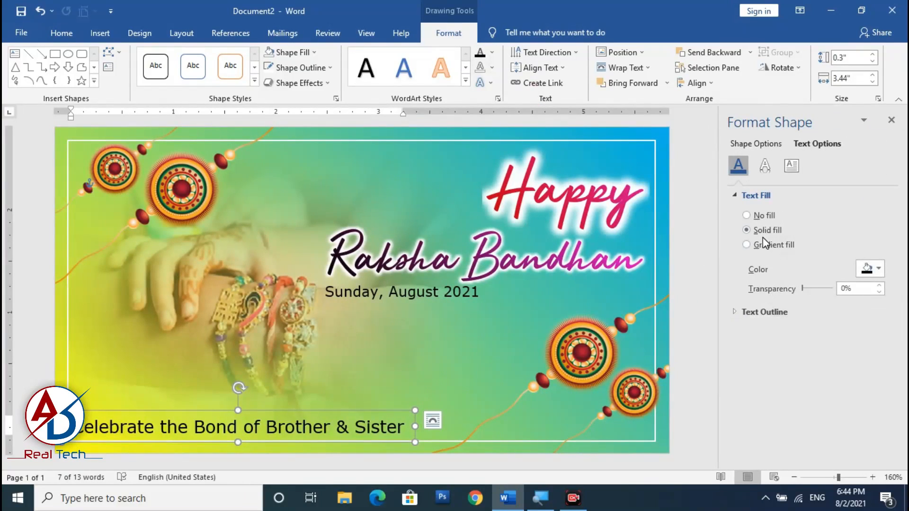
pyautogui.click(746, 245)
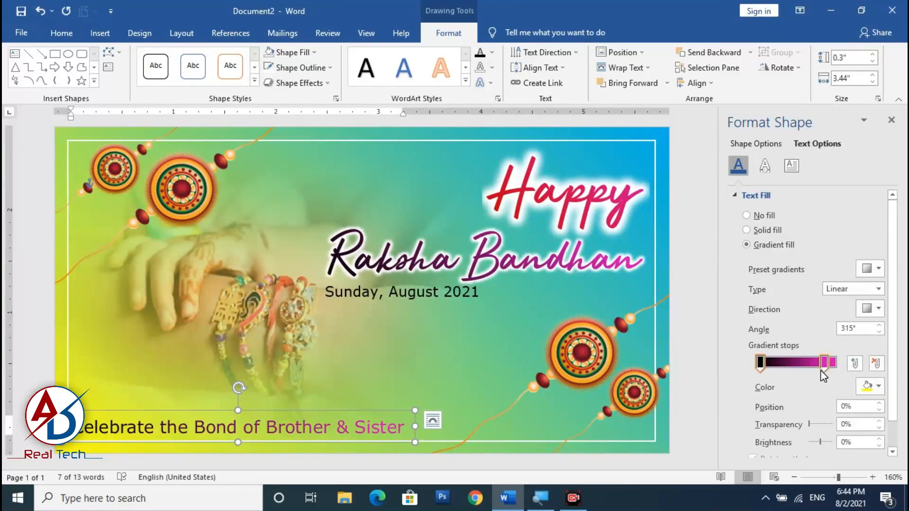
pyautogui.moveTo(824, 363); pyautogui.dragTo(836, 362)
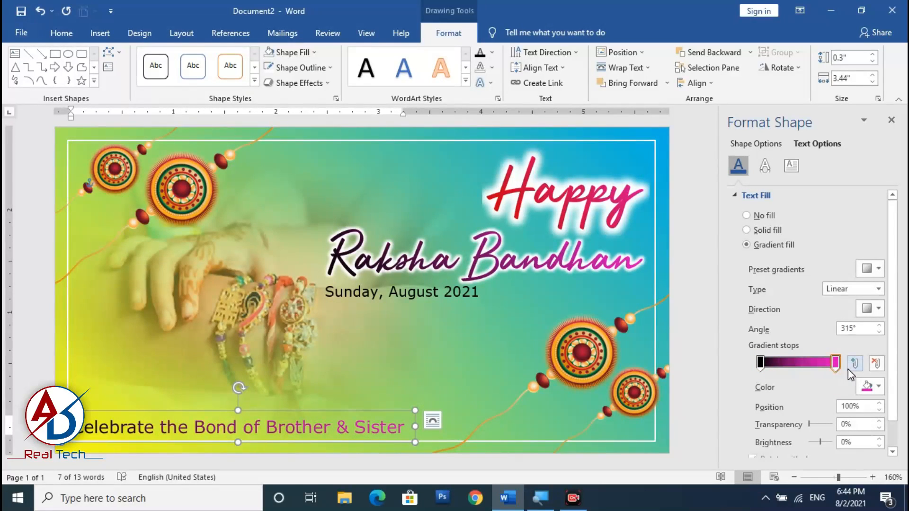
pyautogui.moveTo(761, 365); pyautogui.dragTo(780, 368)
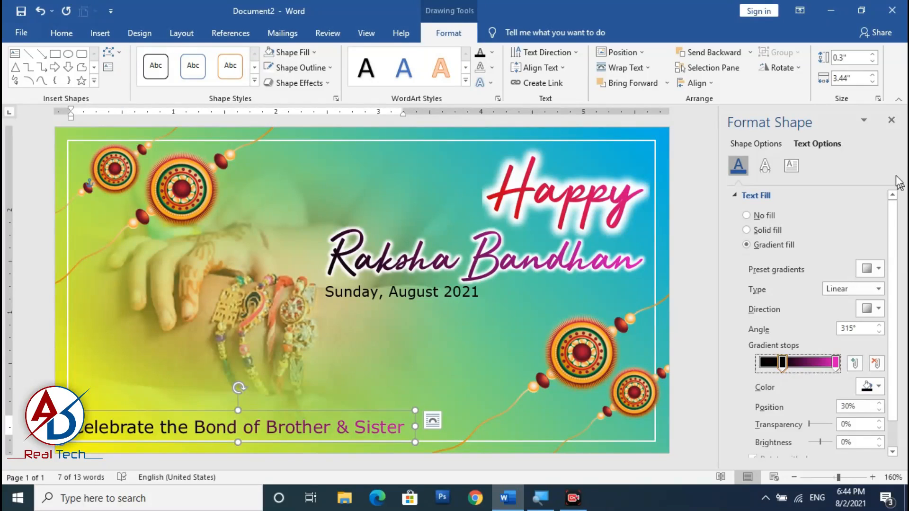
pyautogui.click(891, 120)
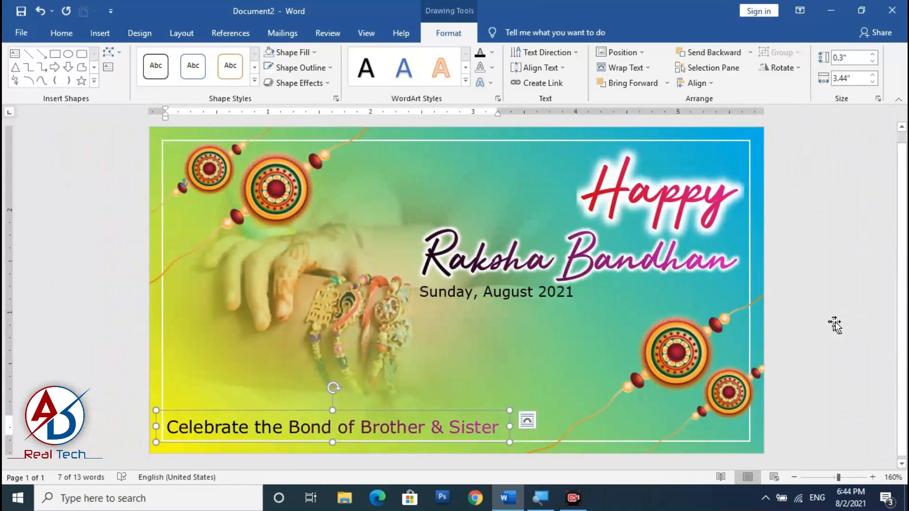
# Nudge the date text slightly down and left below "Raksha" and increase its font size to 11 pt
pyautogui.click(595, 369)
pyautogui.keyDown('ctrl'); pyautogui.scroll(-2, 615, 378); pyautogui.keyUp('ctrl')
pyautogui.keyDown('ctrl'); pyautogui.scroll(1, 643, 388); pyautogui.keyUp('ctrl')
pyautogui.click(505, 289)
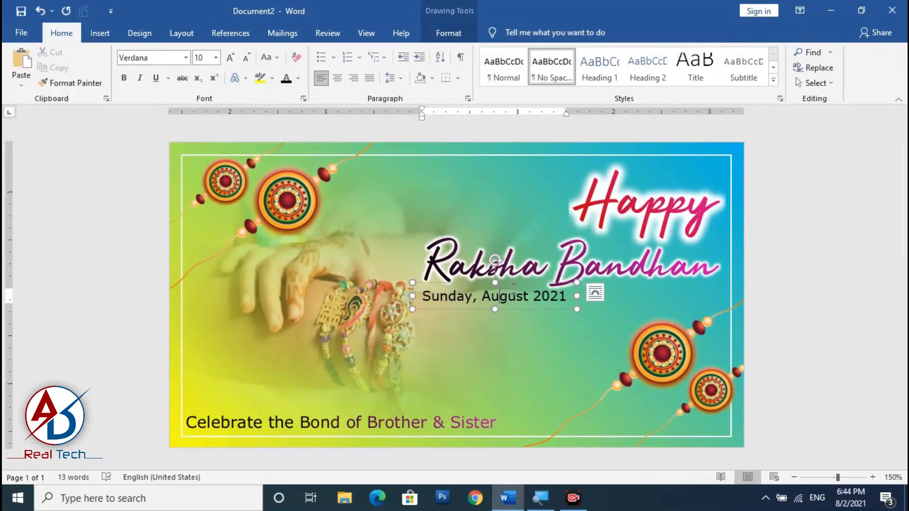
pyautogui.press('Down')
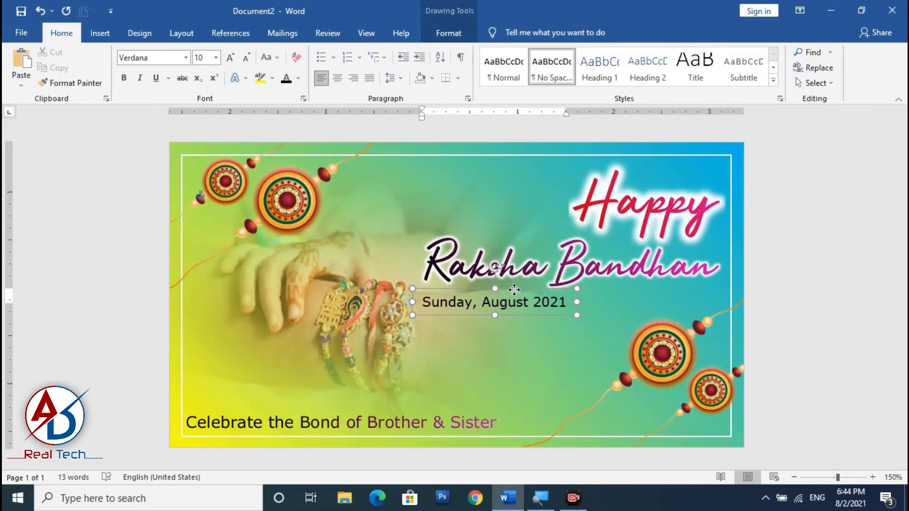
pyautogui.moveTo(514, 289); pyautogui.dragTo(514, 289)
pyautogui.press('Left')
pyautogui.press('Left')
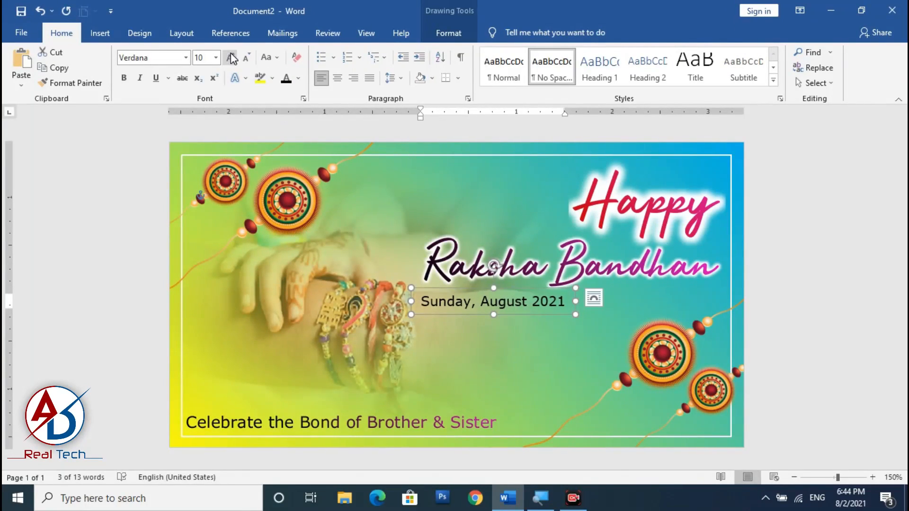
pyautogui.click(231, 57)
pyautogui.press('Left')
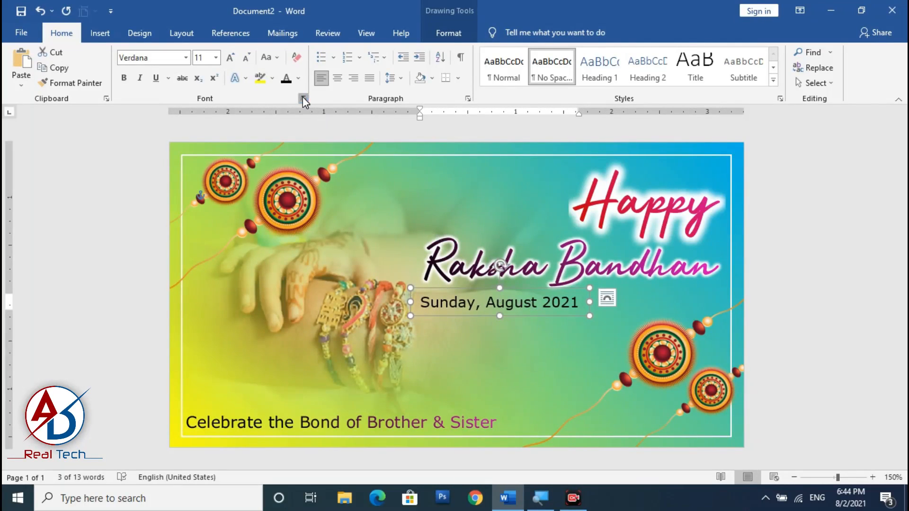
# Expand the character spacing of the date text by 1.7 pt
pyautogui.click(146, 102)
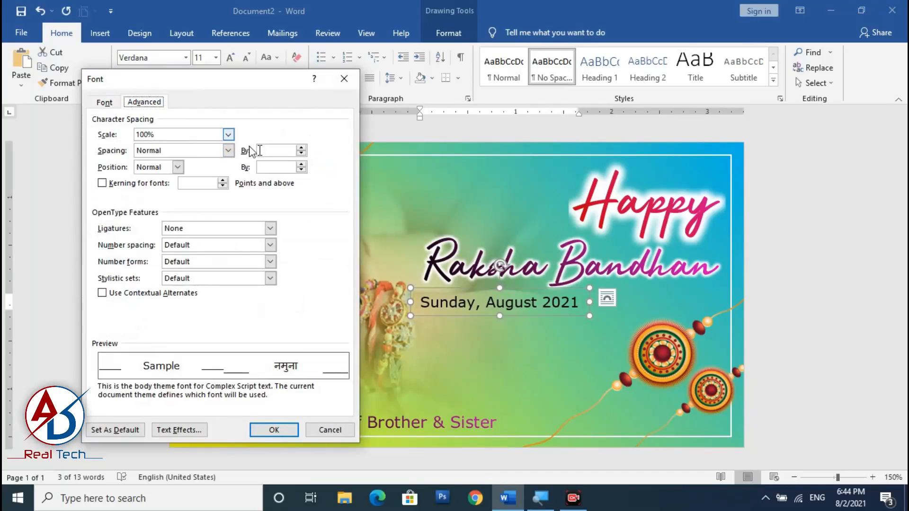
pyautogui.click(301, 148)
pyautogui.click(301, 148)
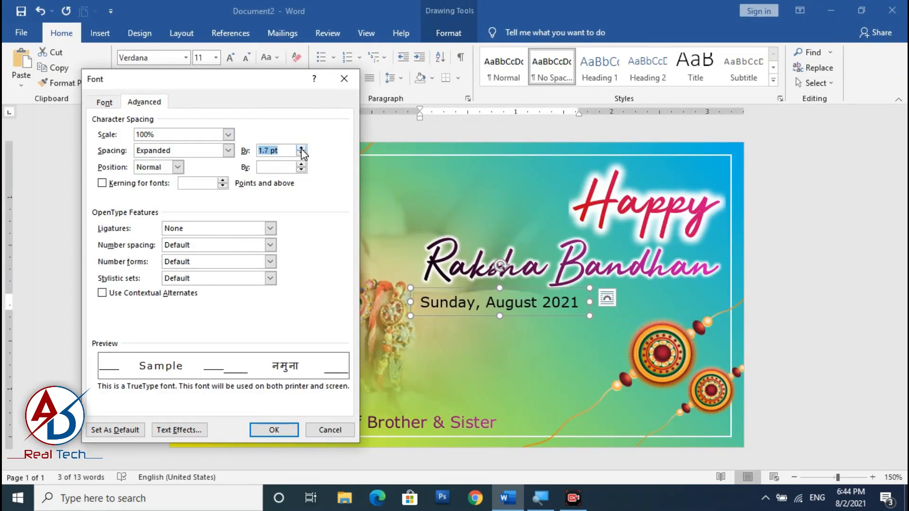
pyautogui.click(274, 429)
pyautogui.click(562, 329)
pyautogui.scroll(-5, 548, 366)
pyautogui.scroll(3, 548, 365)
pyautogui.scroll(-2, 560, 334)
pyautogui.scroll(2, 560, 334)
pyautogui.scroll(-2, 445, 327)
pyautogui.scroll(1, 445, 327)
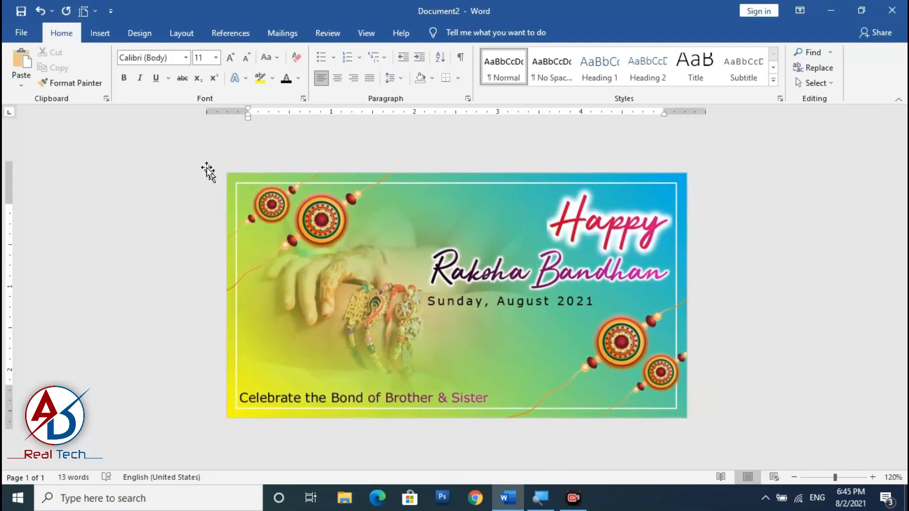
# Draw a straight horizontal line about 2.19" long directly beneath the date text
pyautogui.click(100, 32)
pyautogui.click(191, 56)
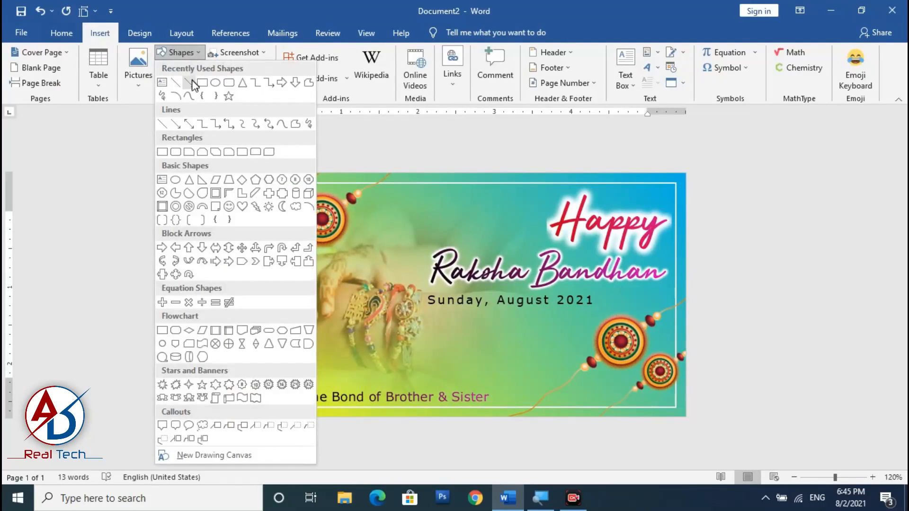
pyautogui.click(179, 91)
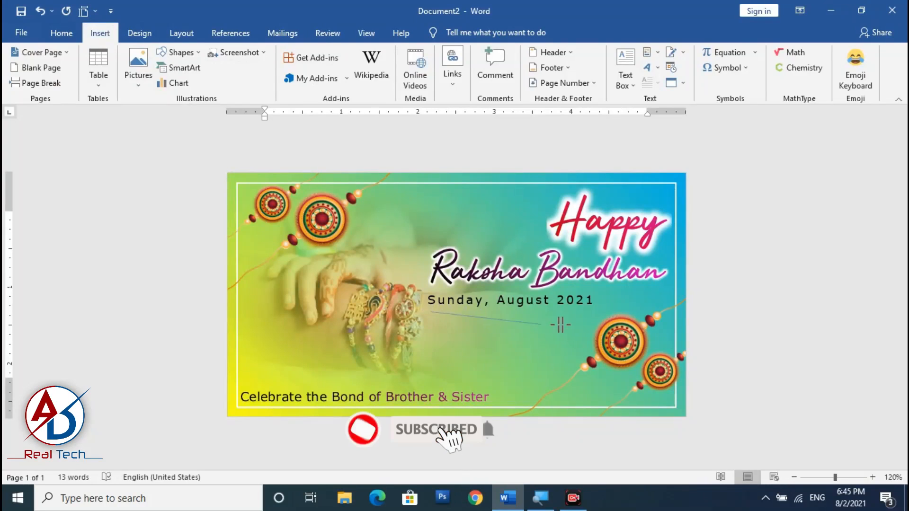
pyautogui.moveTo(430, 311); pyautogui.dragTo(596, 311)
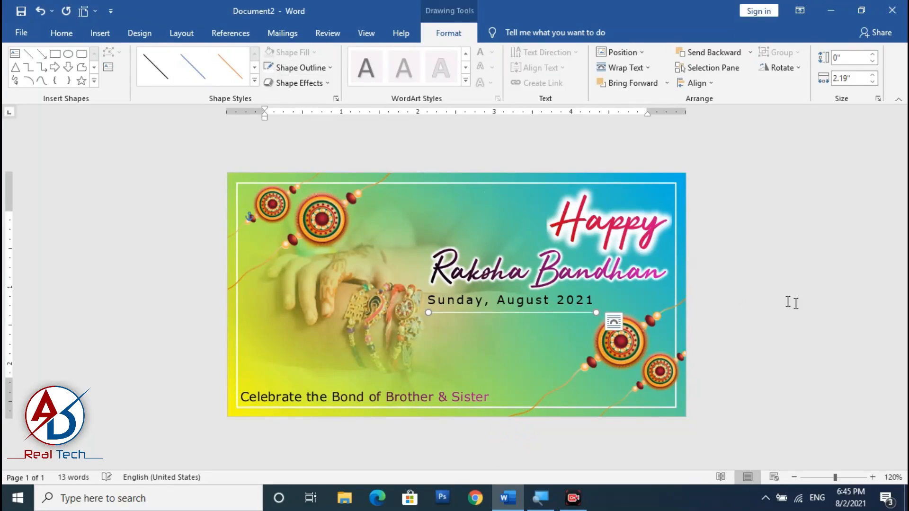
# Set the weight of the white line beneath the date to 1½ pt
pyautogui.click(308, 69)
pyautogui.moveTo(342, 245)
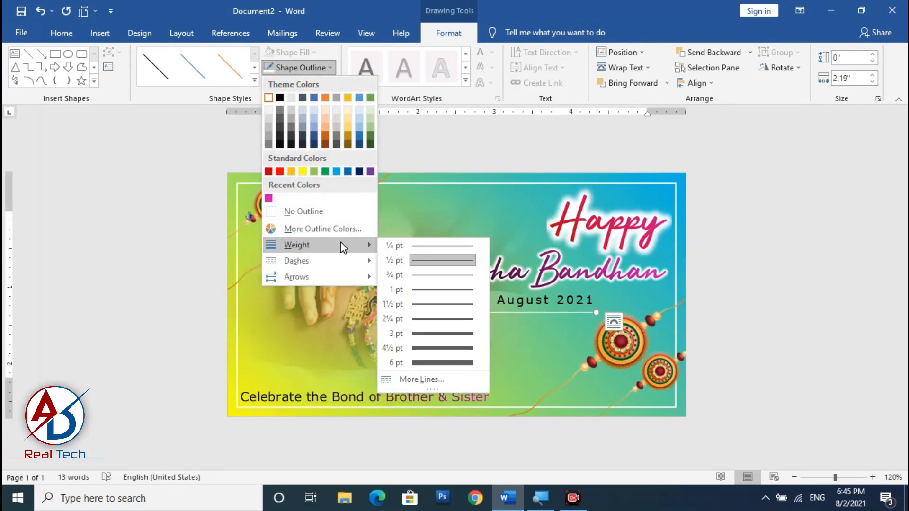
pyautogui.click(444, 277)
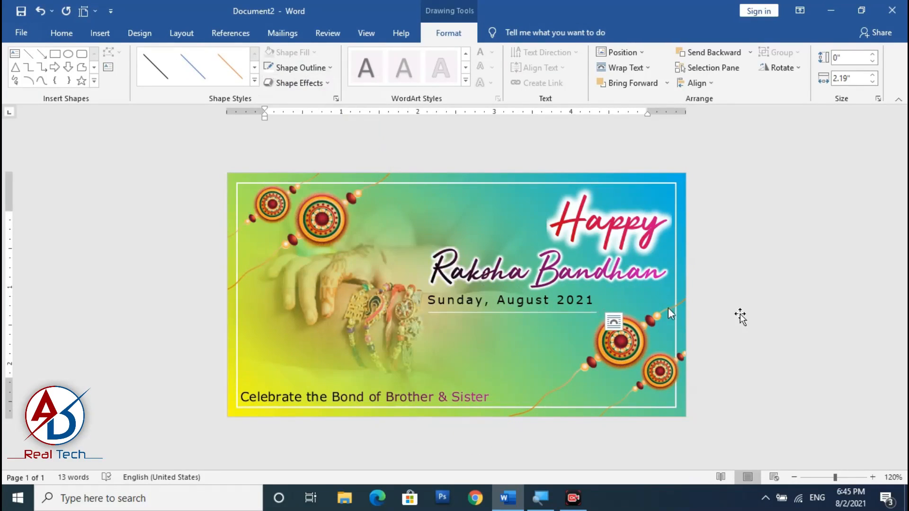
pyautogui.click(286, 68)
pyautogui.moveTo(318, 245)
pyautogui.click(423, 303)
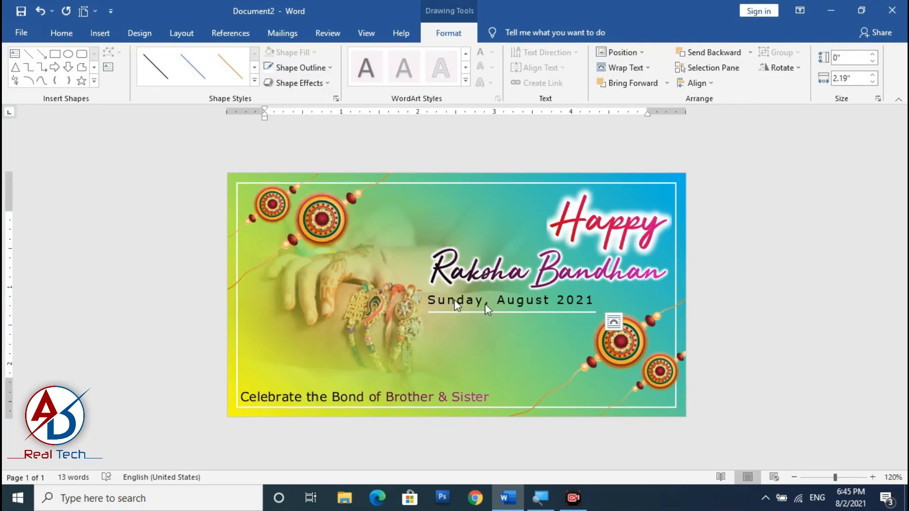
pyautogui.click(748, 308)
pyautogui.keyDown('ctrl'); pyautogui.scroll(-1, 733, 339); pyautogui.keyUp('ctrl')
pyautogui.keyDown('ctrl'); pyautogui.scroll(-3, 598, 329); pyautogui.keyUp('ctrl')
pyautogui.keyDown('ctrl'); pyautogui.scroll(2, 567, 339); pyautogui.keyUp('ctrl')
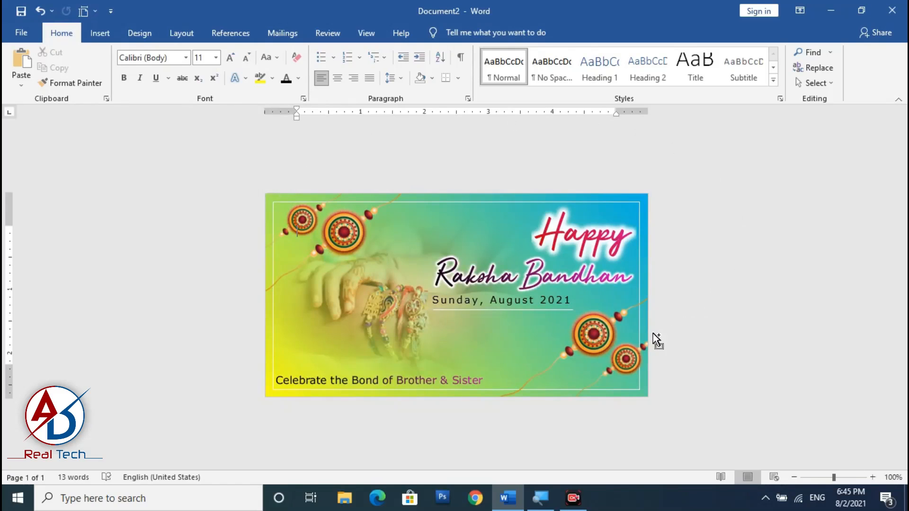
# Raise the tagline box slightly and break its text into two lines, "Celebrate the" and "Bond of Brother & Sister"
pyautogui.click(416, 380)
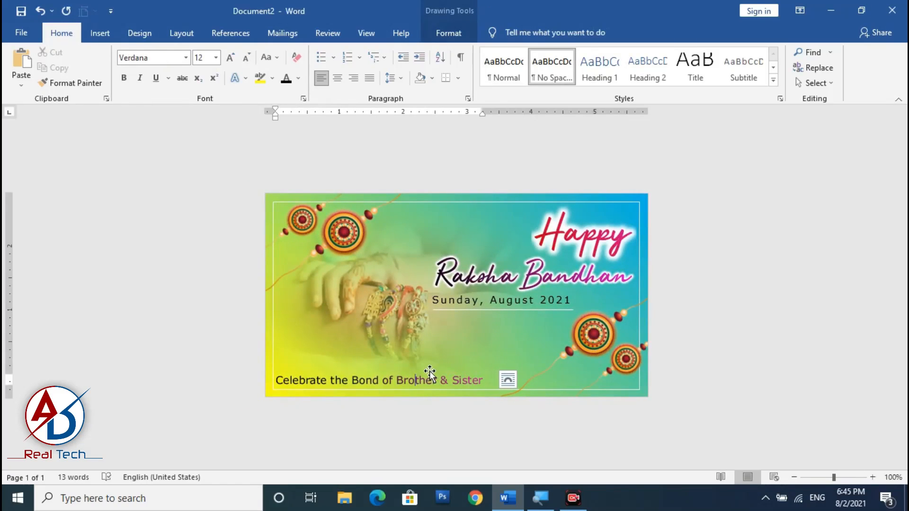
pyautogui.keyDown('ctrl'); pyautogui.scroll(2, 444, 382); pyautogui.keyUp('ctrl')
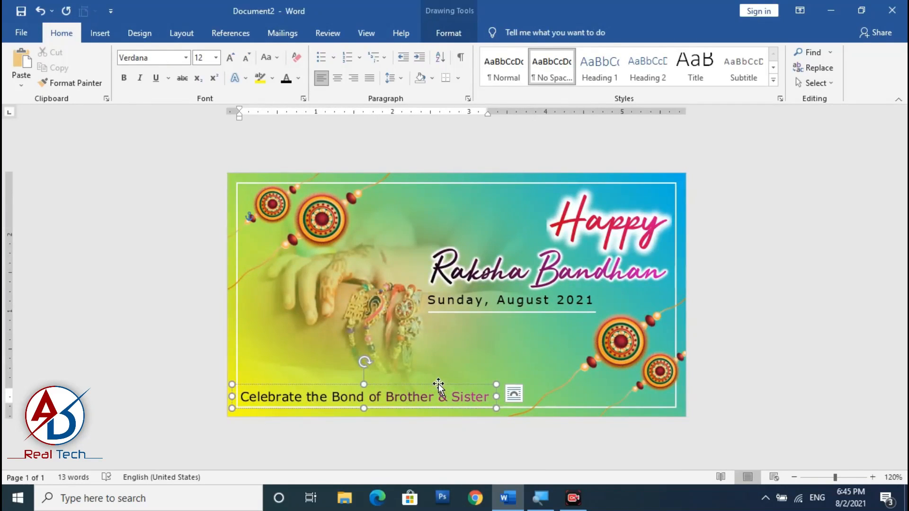
pyautogui.moveTo(438, 386); pyautogui.dragTo(439, 372)
pyautogui.click(369, 383)
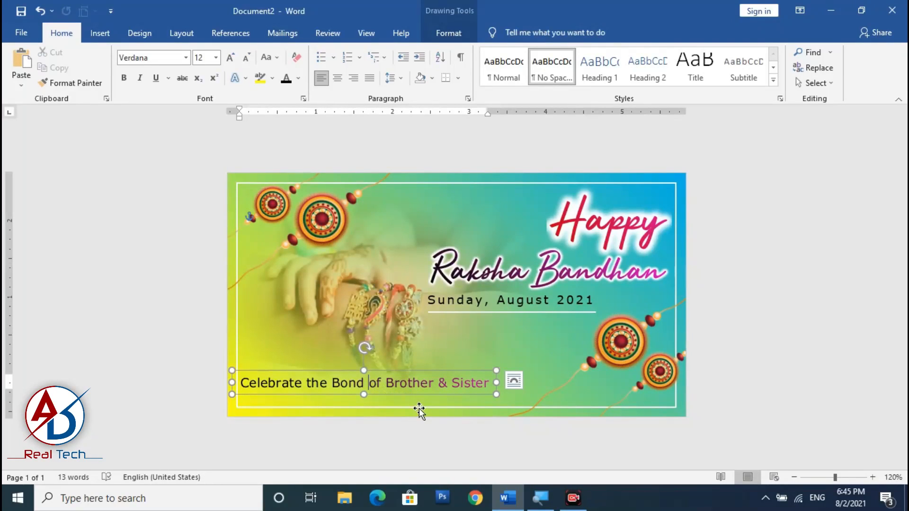
pyautogui.press('Return')
pyautogui.click(389, 380)
pyautogui.click(420, 424)
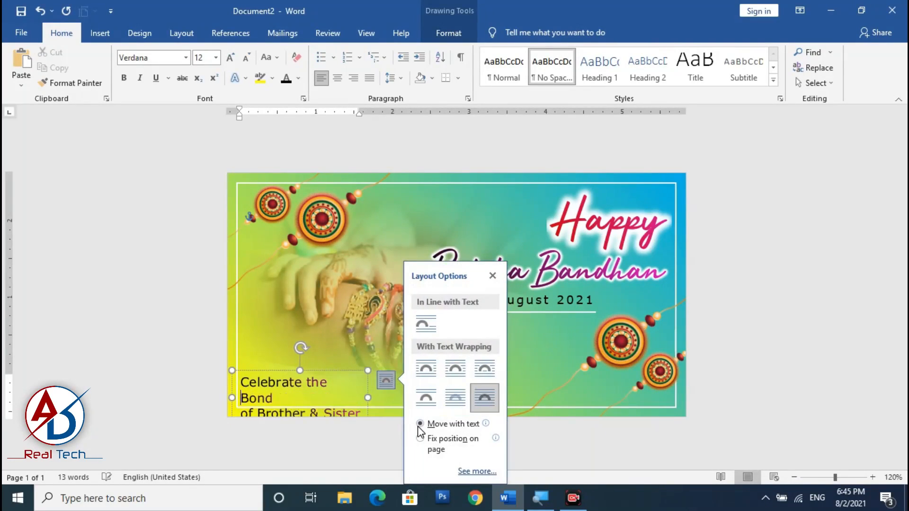
pyautogui.press('BackSpace')
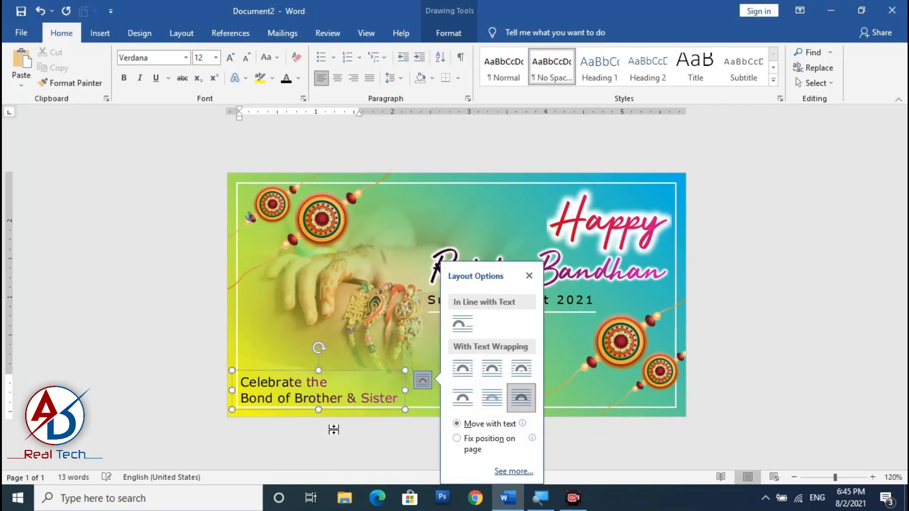
# Move the two-line tagline directly beneath the white line, aligned with the start of the date text
pyautogui.moveTo(336, 375); pyautogui.dragTo(522, 312)
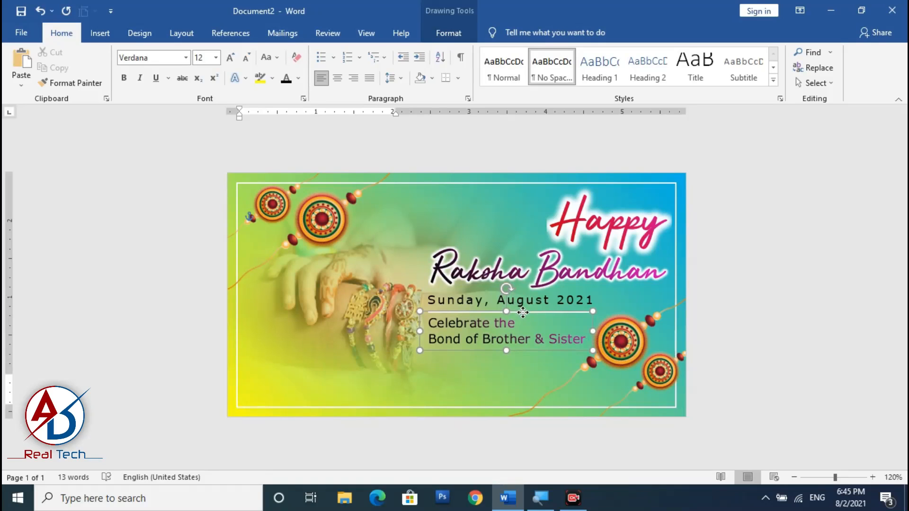
pyautogui.click(755, 331)
pyautogui.scroll(-1, 554, 399)
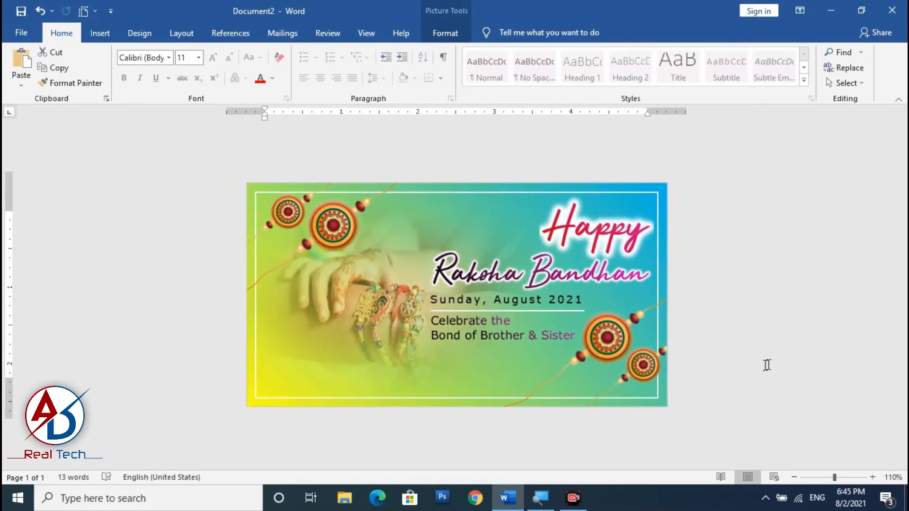
pyautogui.click(739, 369)
pyautogui.scroll(-1, 710, 379)
pyautogui.scroll(3, 680, 386)
pyautogui.scroll(-1, 658, 385)
pyautogui.scroll(2, 467, 394)
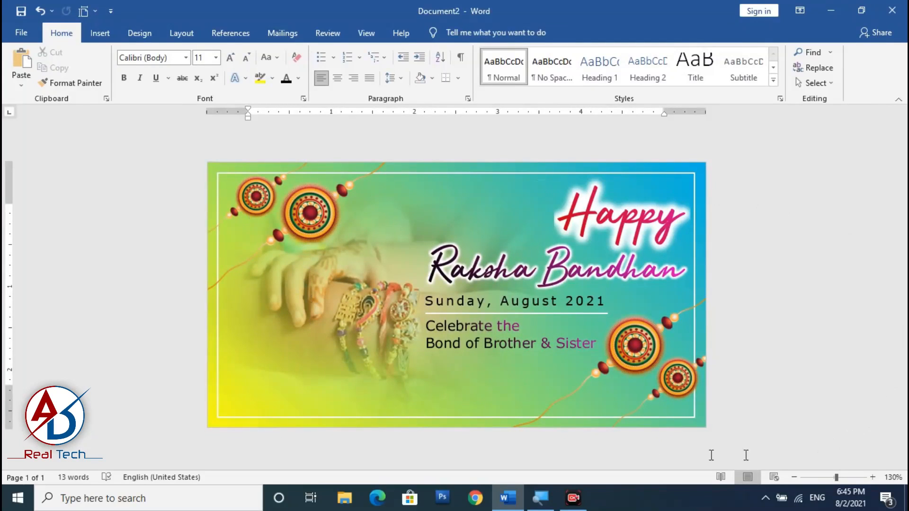